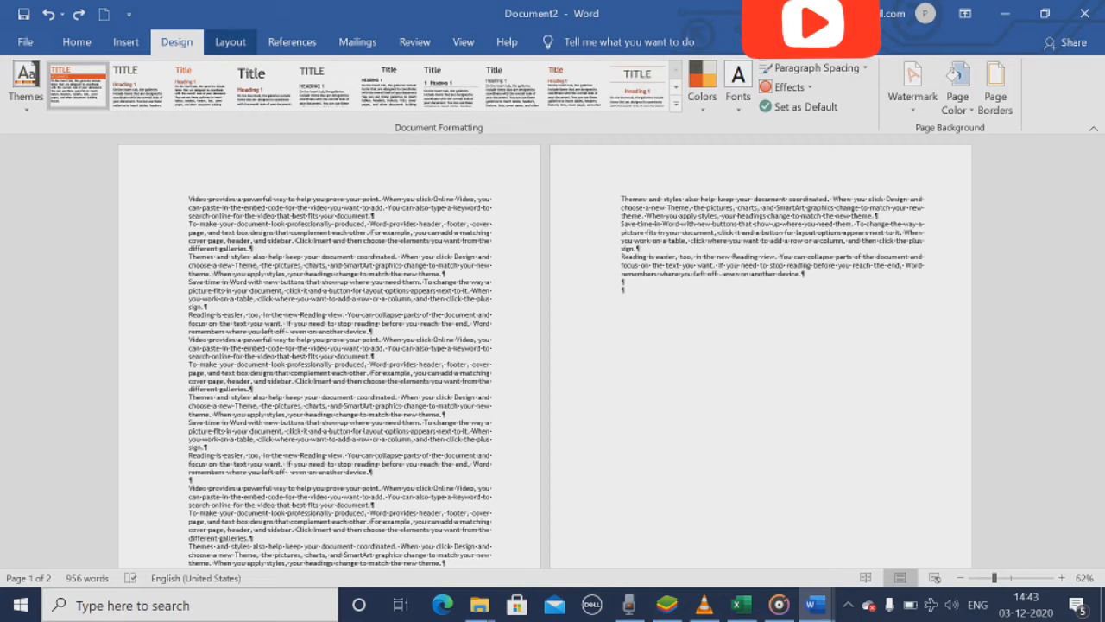
Enlarge the document view to 113% and examine the available page and section break types.
{"action": "left_click", "coordinate": [230, 41]}
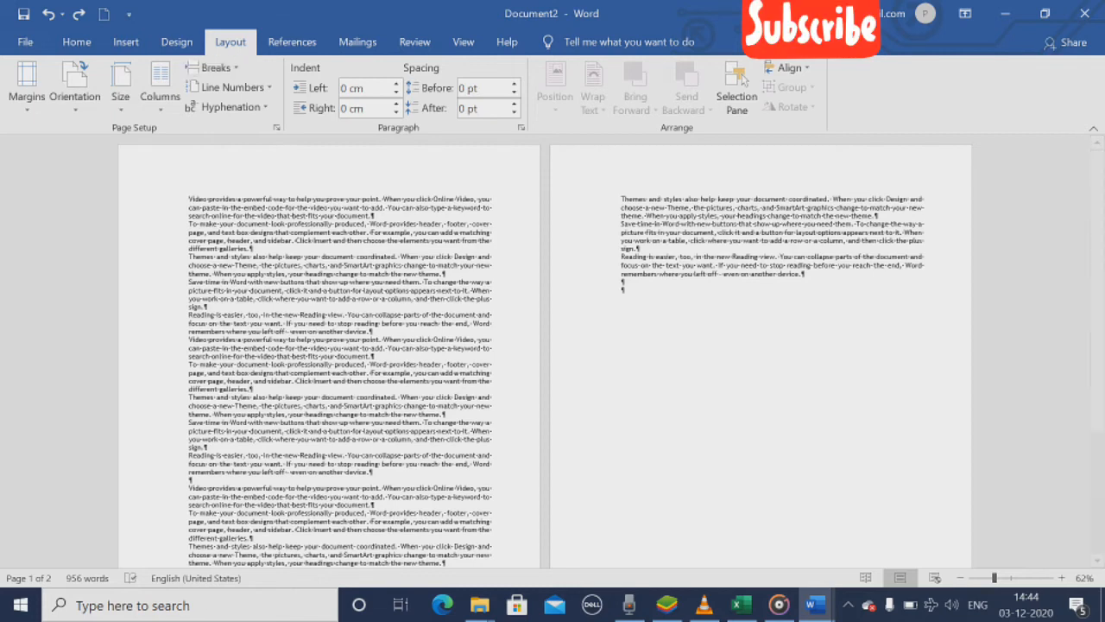
{"action": "left_click_drag", "start_coordinate": [995, 577], "coordinate": [1012, 577]}
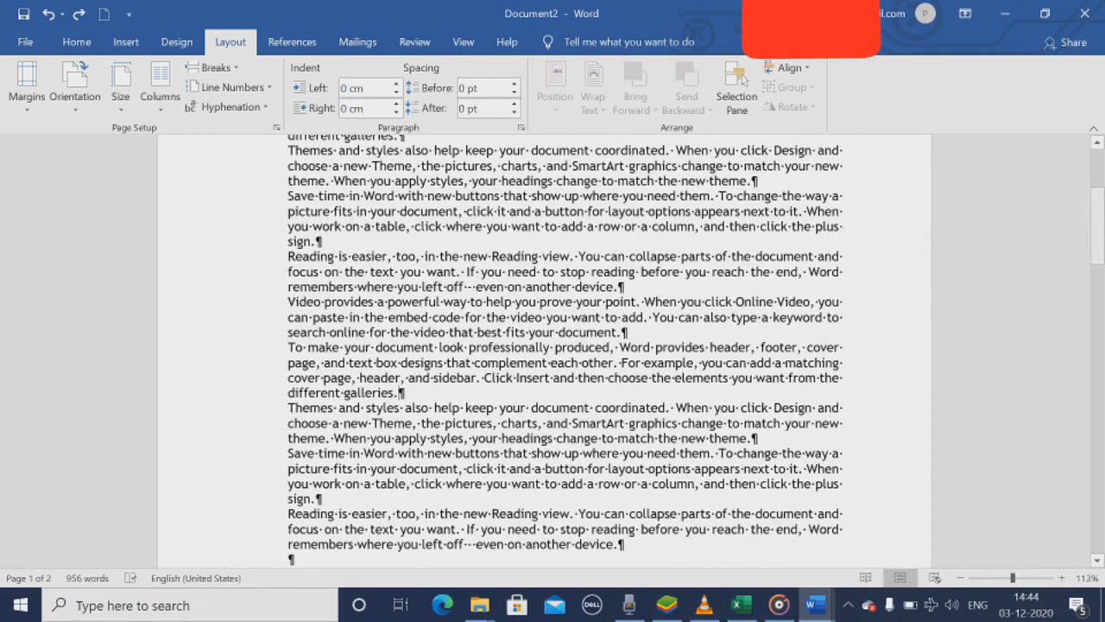
{"action": "left_click_drag", "start_coordinate": [1097, 235], "coordinate": [1097, 192]}
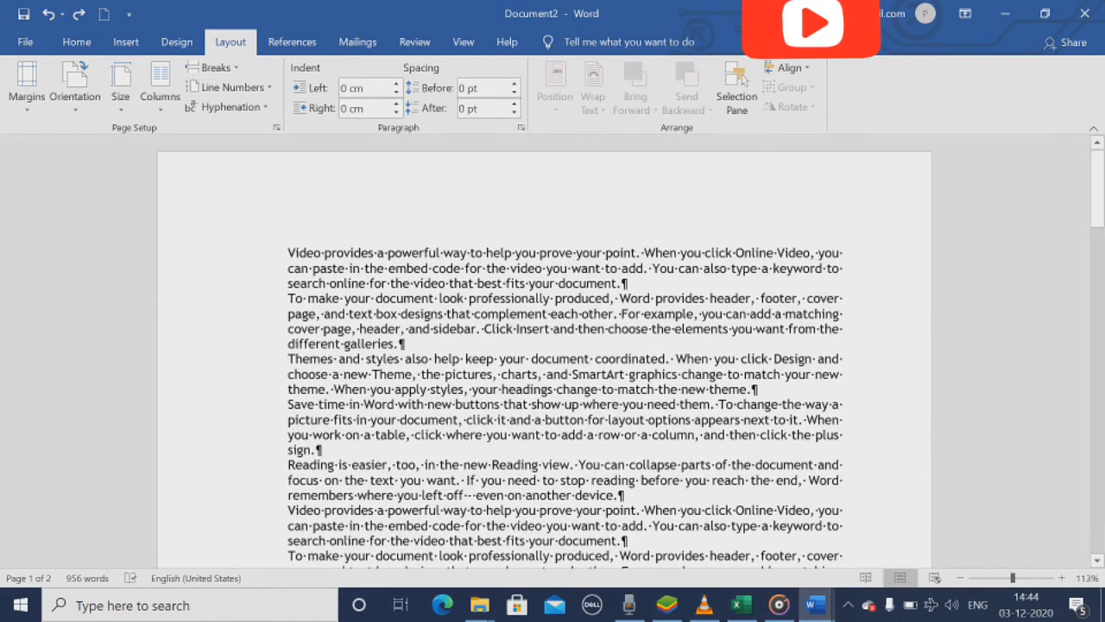
{"action": "left_click", "coordinate": [214, 68]}
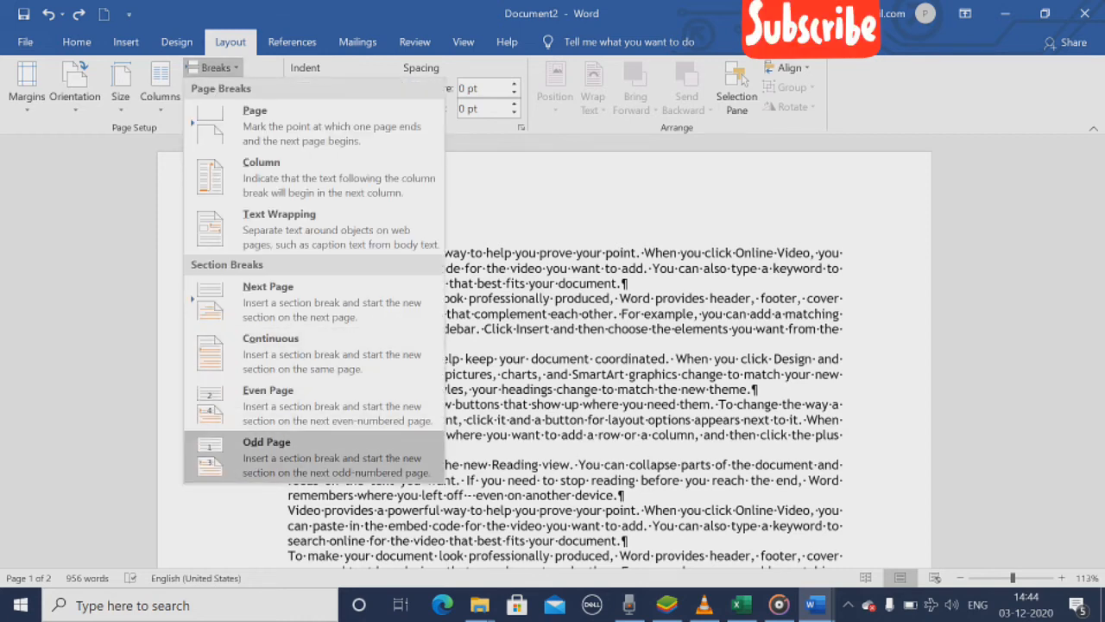
{"action": "key", "text": "Escape"}
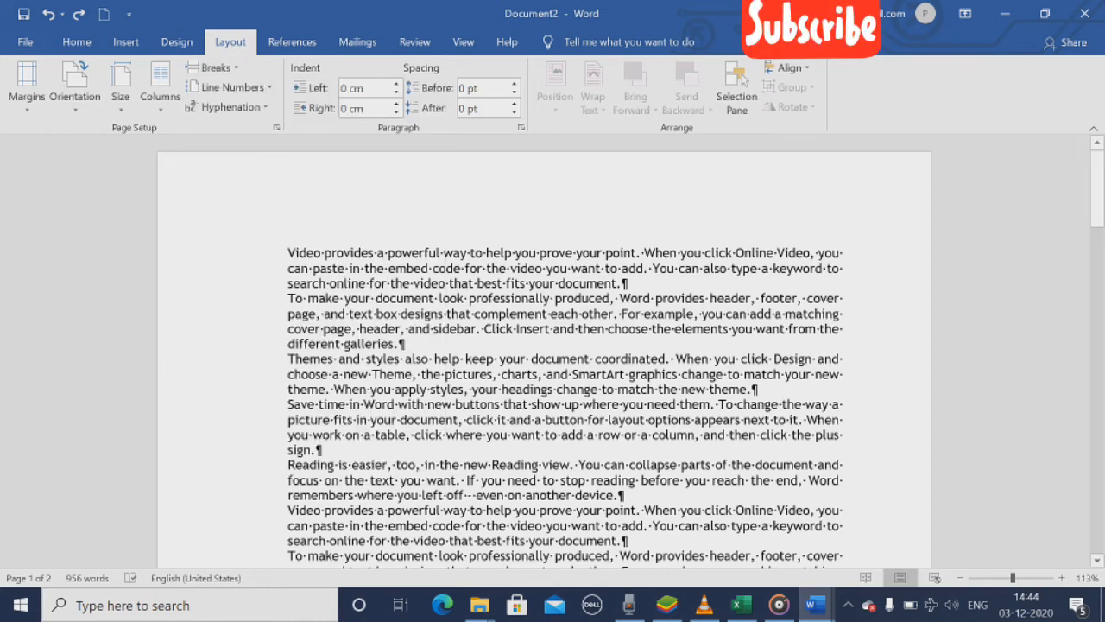
Hide the paragraph marks and other formatting symbols throughout the document.
{"action": "key", "text": "ctrl+a"}
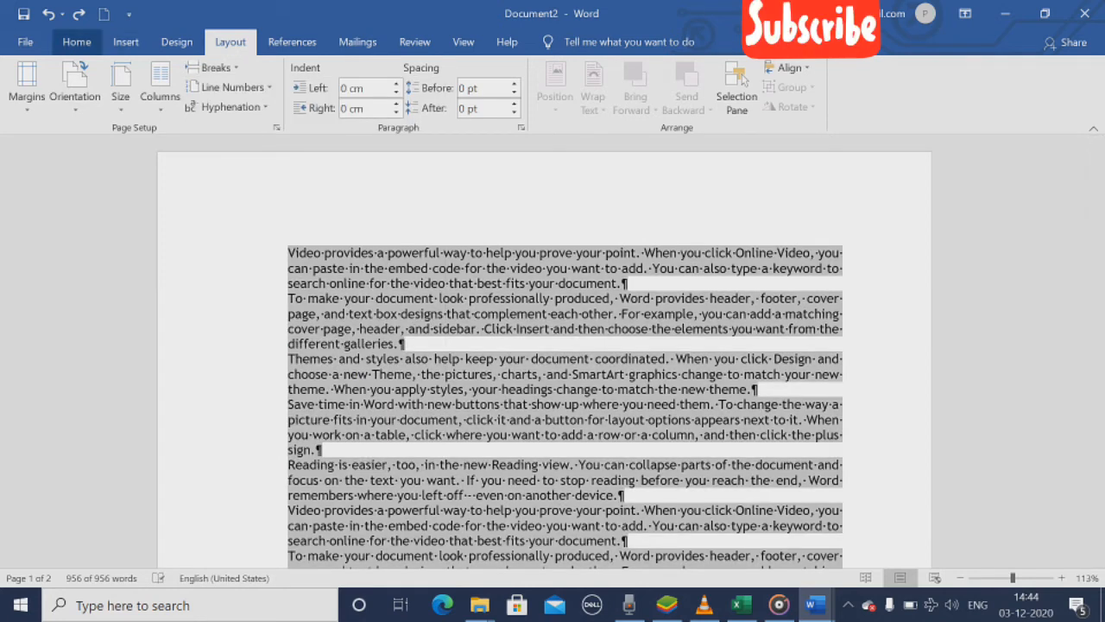
{"action": "left_click", "coordinate": [76, 43]}
{"action": "left_click", "coordinate": [538, 74]}
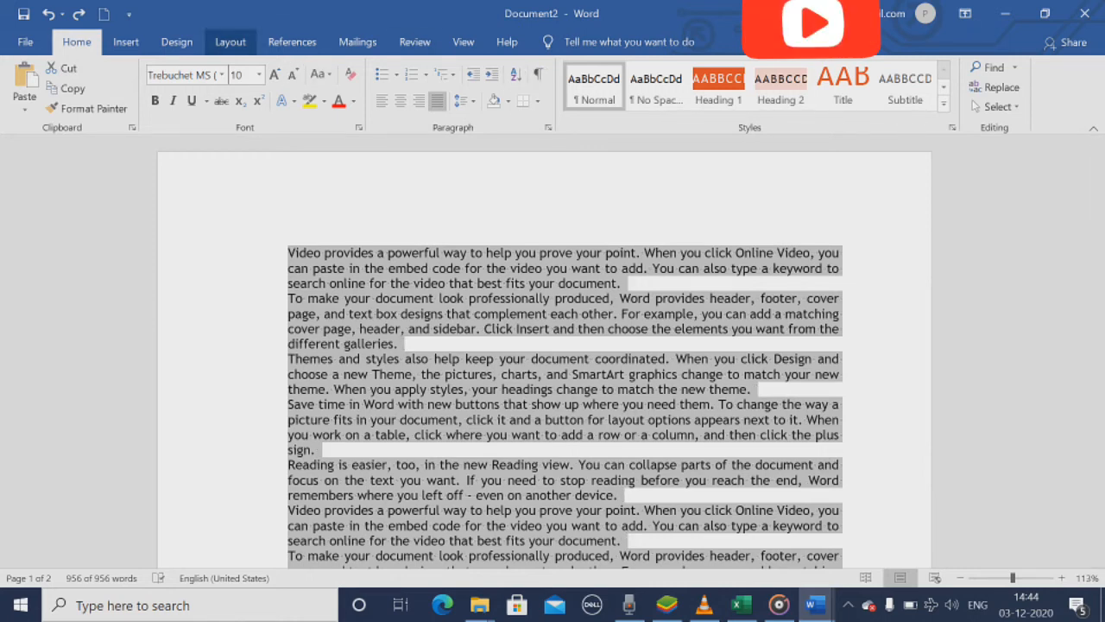
Add continuous line numbers to the document and check the numbering across both pages.
{"action": "left_click", "coordinate": [231, 42]}
{"action": "left_click", "coordinate": [413, 252]}
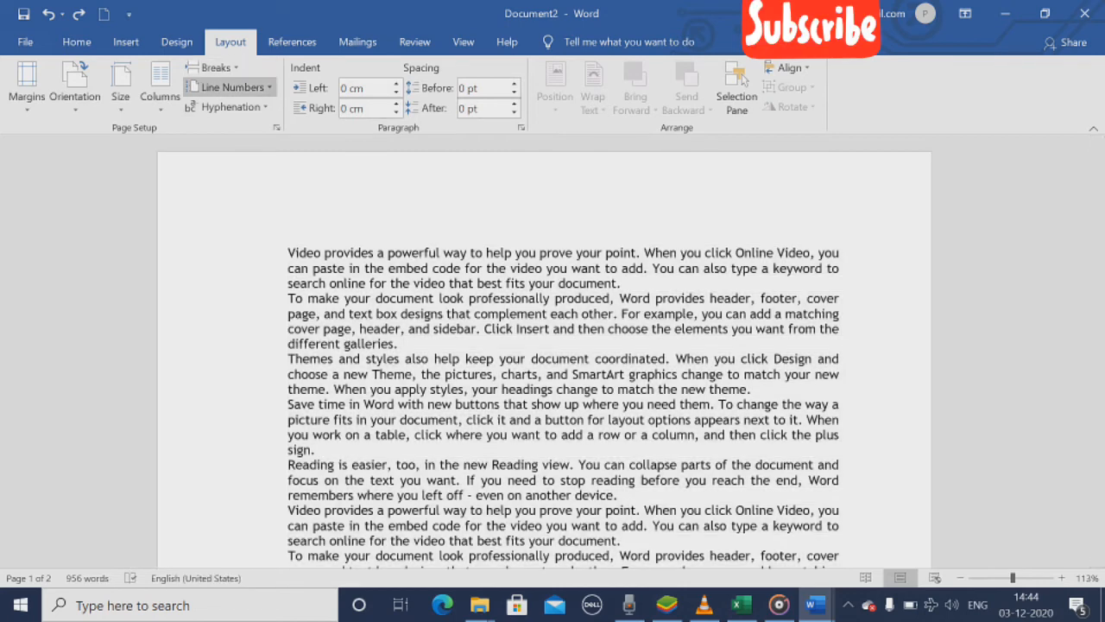
{"action": "left_click", "coordinate": [231, 87]}
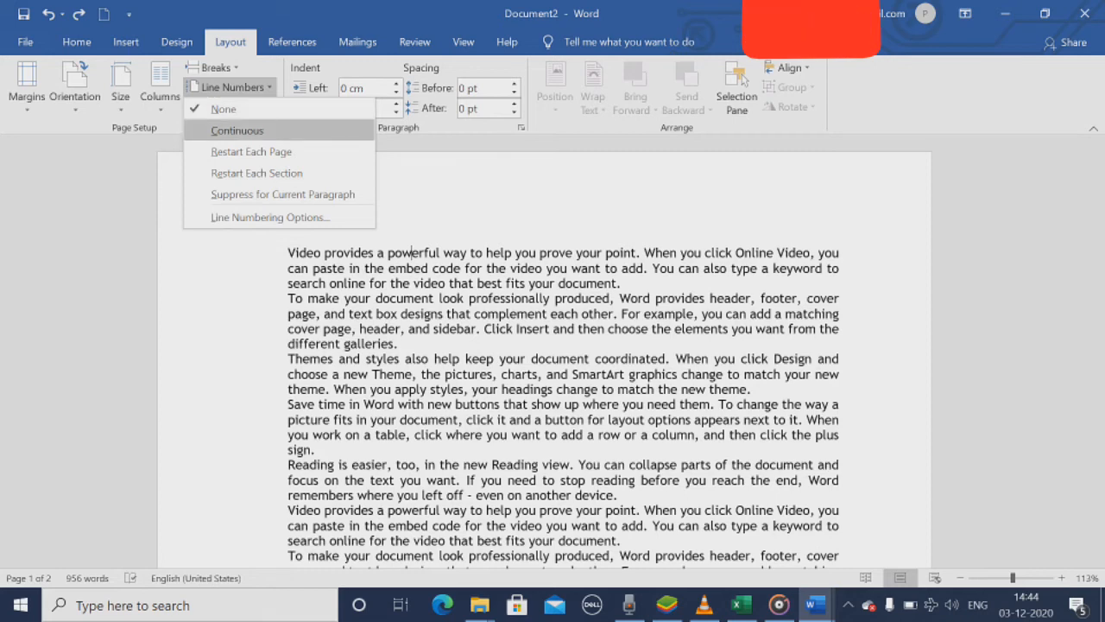
{"action": "left_click", "coordinate": [238, 131]}
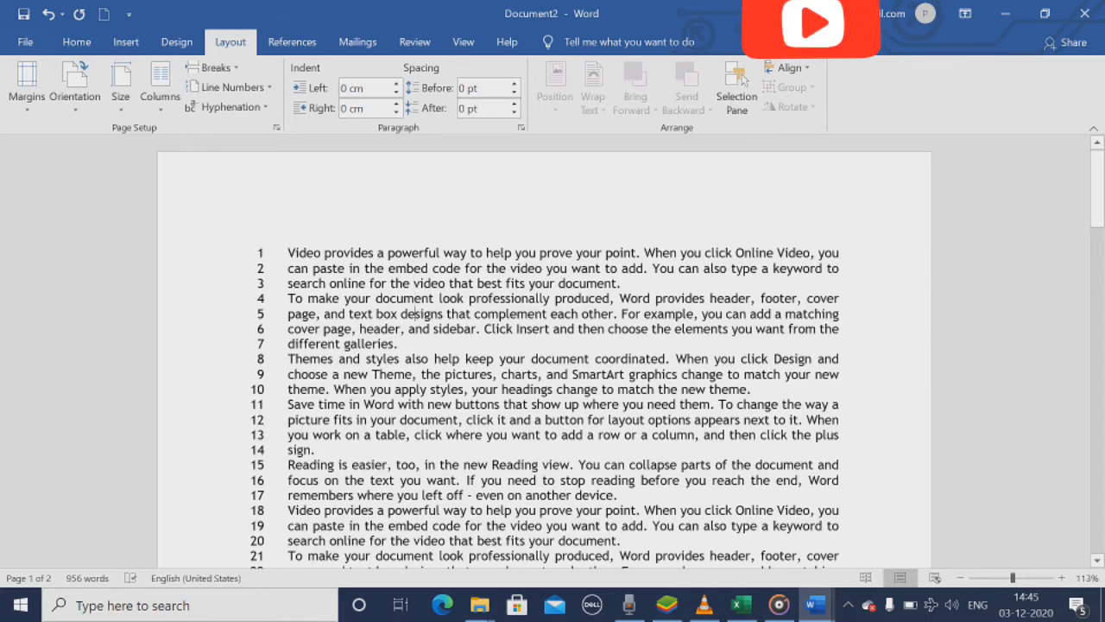
{"action": "scroll", "coordinate": [553, 345], "scroll_direction": "down", "scroll_amount": 15}
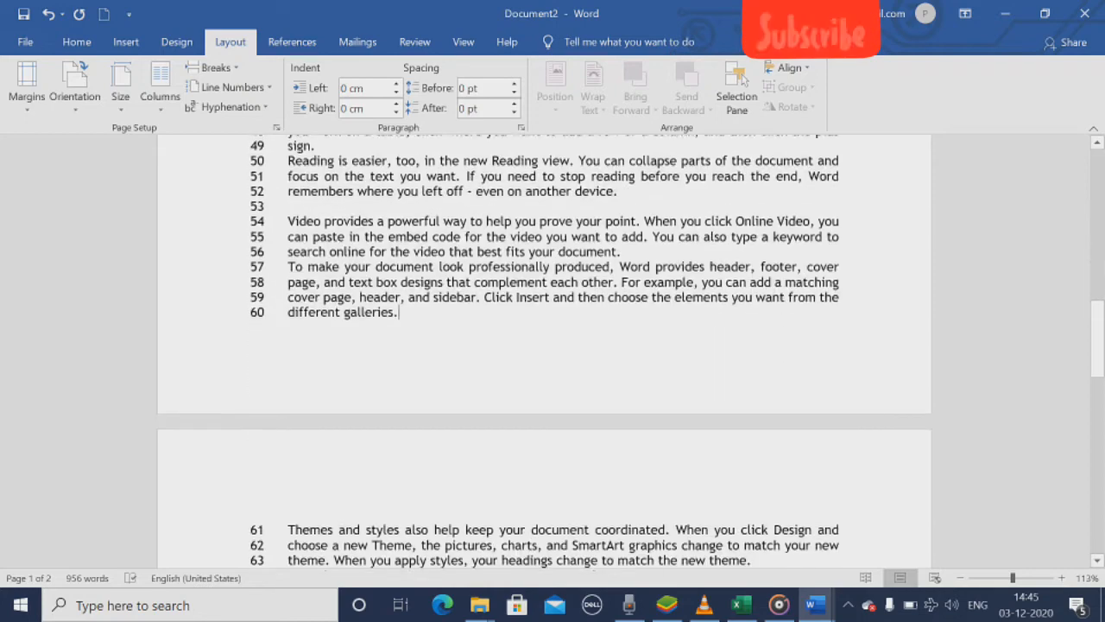
{"action": "scroll", "coordinate": [405, 311], "scroll_direction": "down", "scroll_amount": 6}
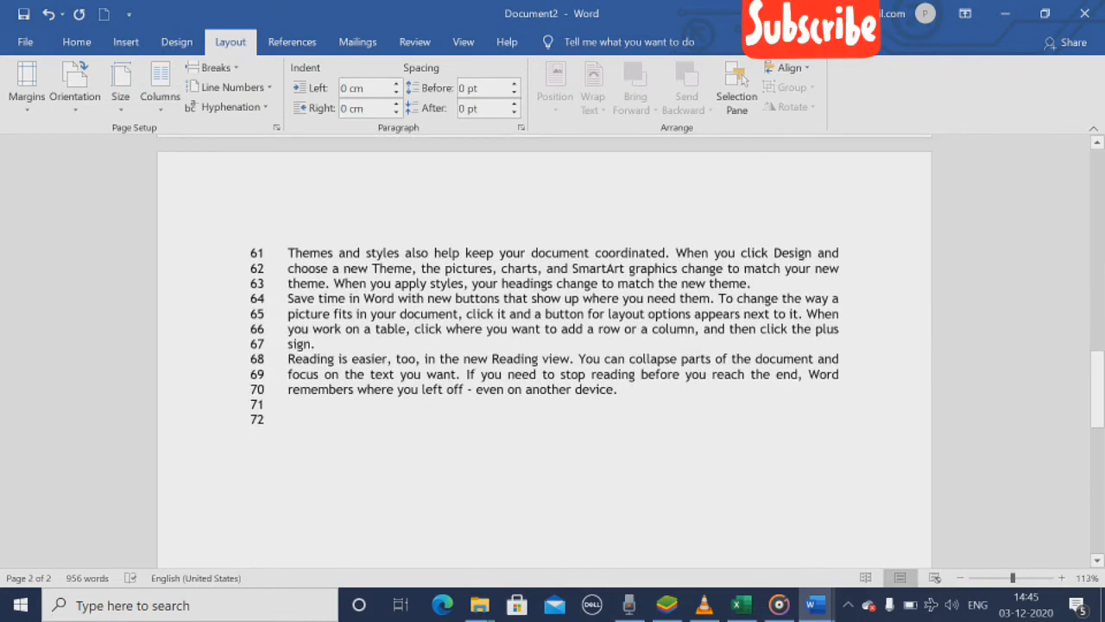
{"action": "scroll", "coordinate": [412, 312], "scroll_direction": "up", "scroll_amount": 9}
{"action": "scroll", "coordinate": [412, 312], "scroll_direction": "down", "scroll_amount": 9}
{"action": "scroll", "coordinate": [412, 313], "scroll_direction": "up", "scroll_amount": 20}
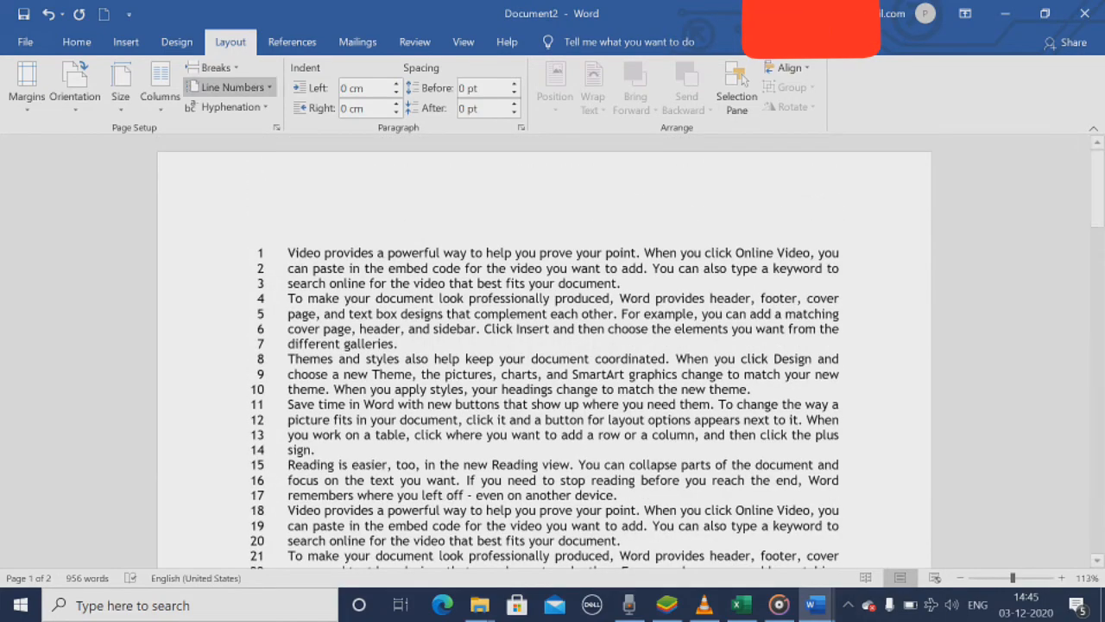
Change the line numbering to Restart Each Page and check the second page's numbers.
{"action": "left_click", "coordinate": [231, 87]}
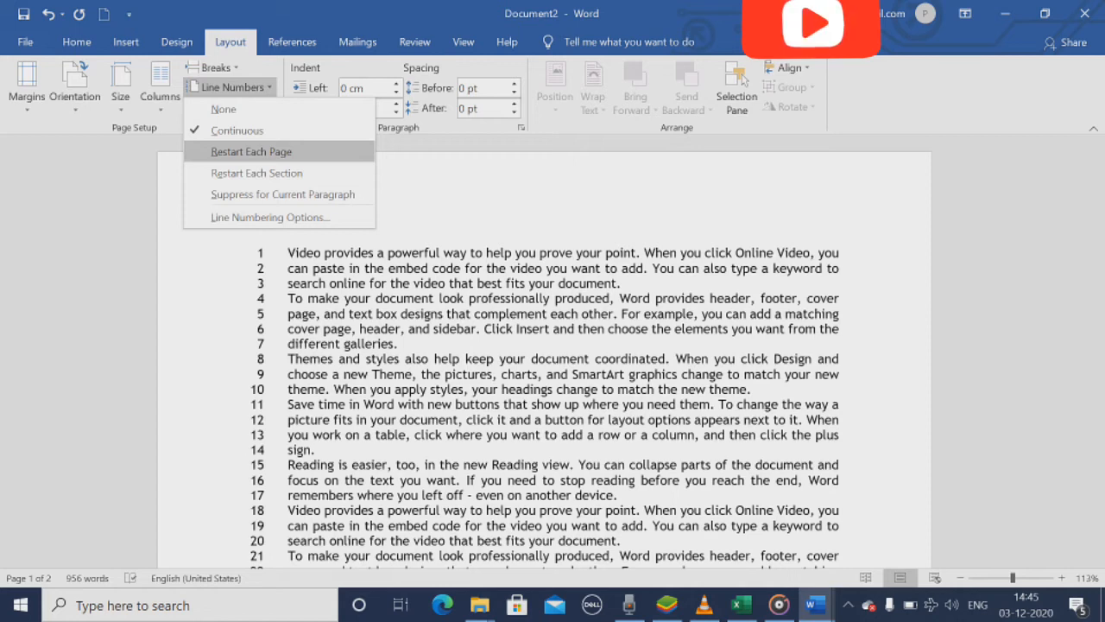
{"action": "left_click", "coordinate": [251, 151]}
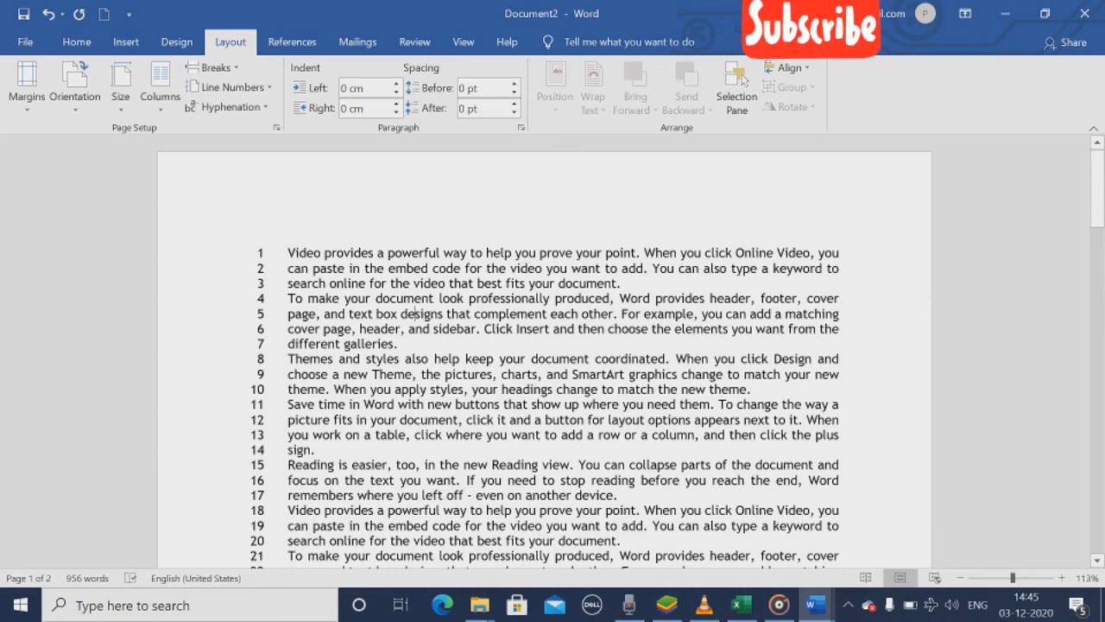
{"action": "scroll", "coordinate": [415, 313], "scroll_direction": "down", "scroll_amount": 20}
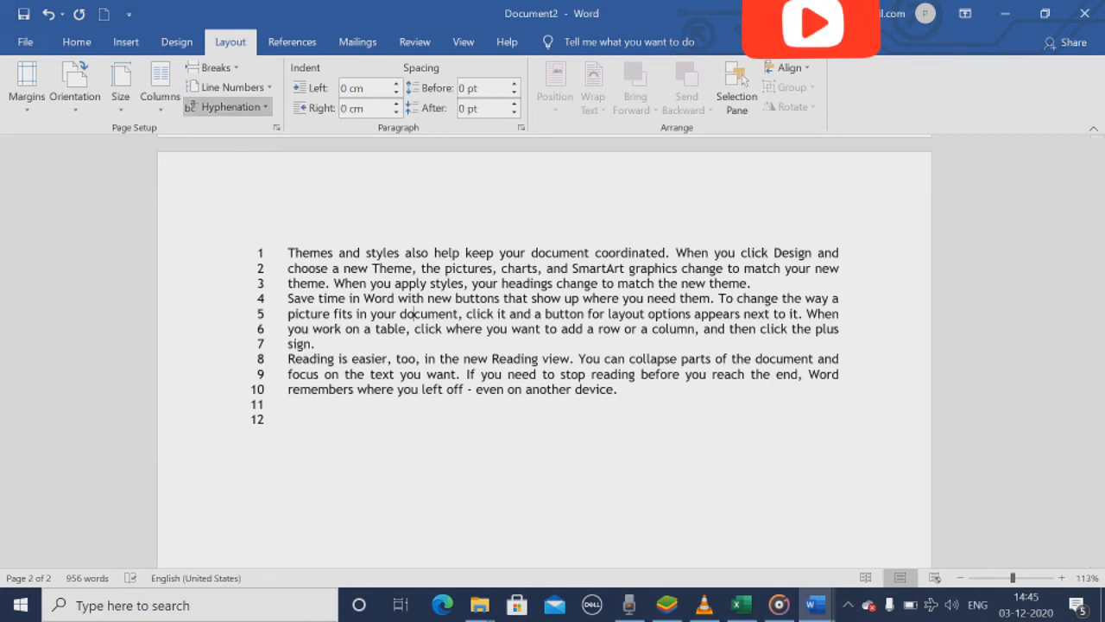
Change the line numbering to Restart Each Section.
{"action": "left_click", "coordinate": [231, 86]}
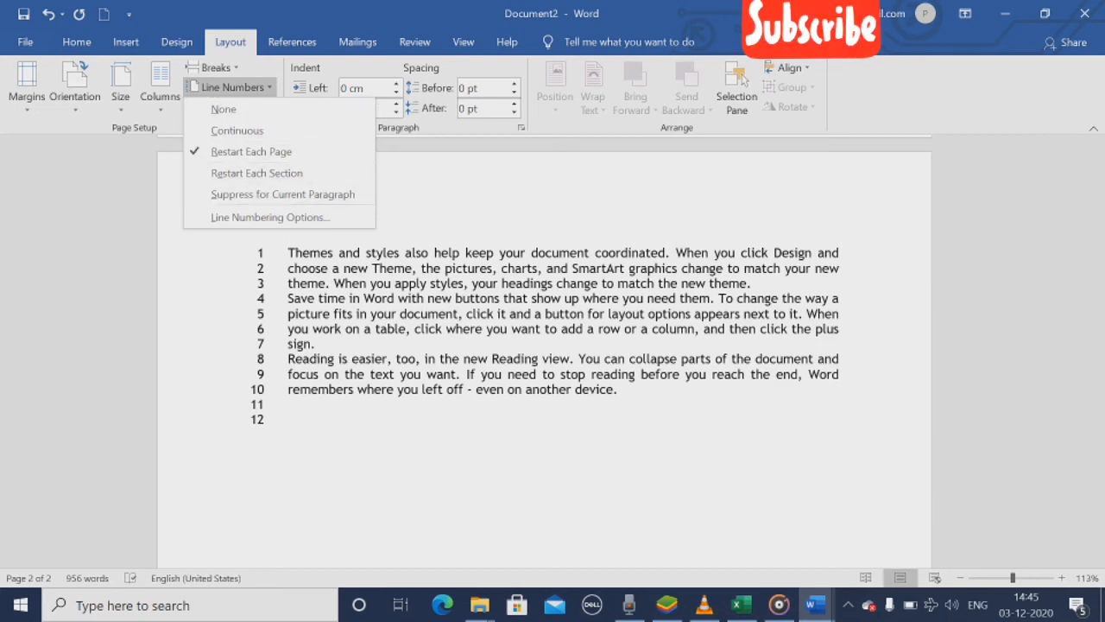
{"action": "left_click", "coordinate": [257, 173]}
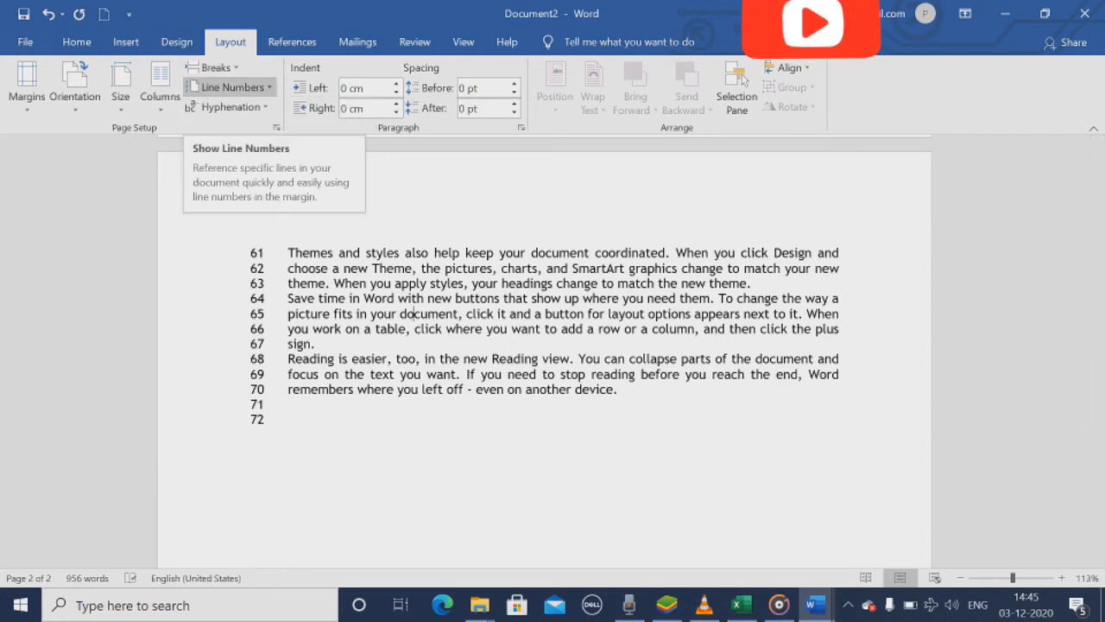
{"action": "left_click", "coordinate": [231, 87]}
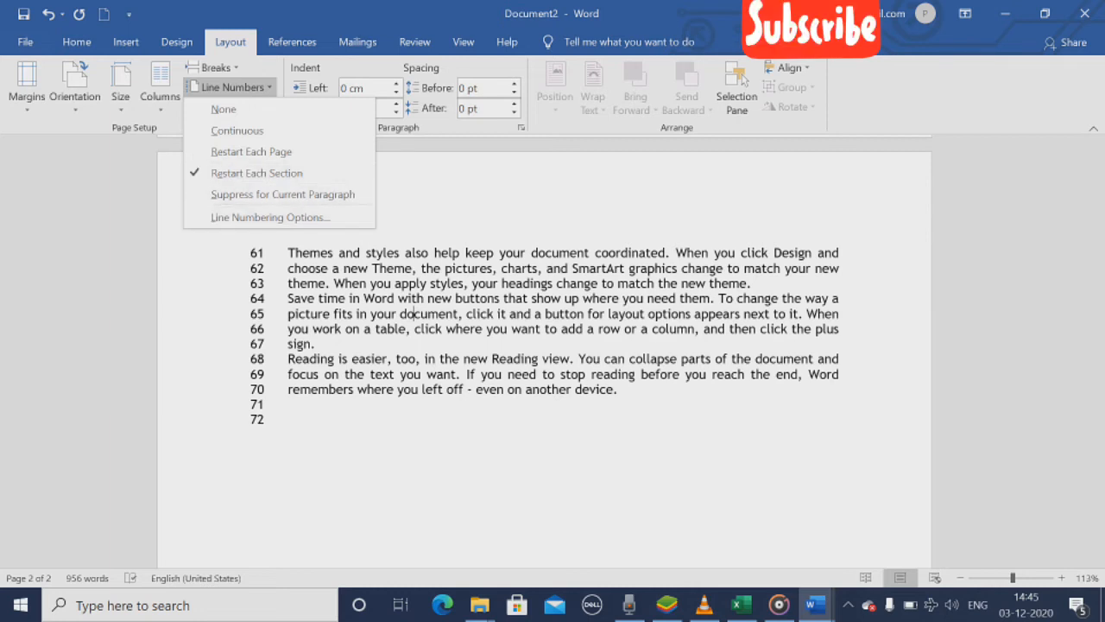
{"action": "key", "text": "Escape"}
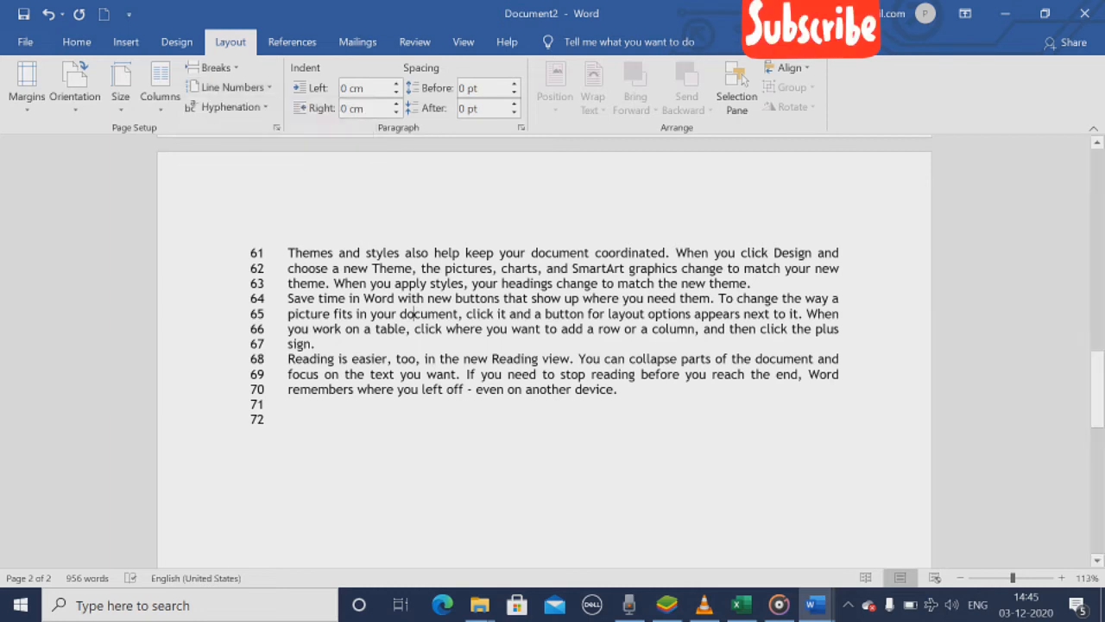
Suppress line numbers for the "Save time in Word" paragraph on the second page.
{"action": "double_click", "coordinate": [598, 283]}
{"action": "left_click", "coordinate": [545, 313]}
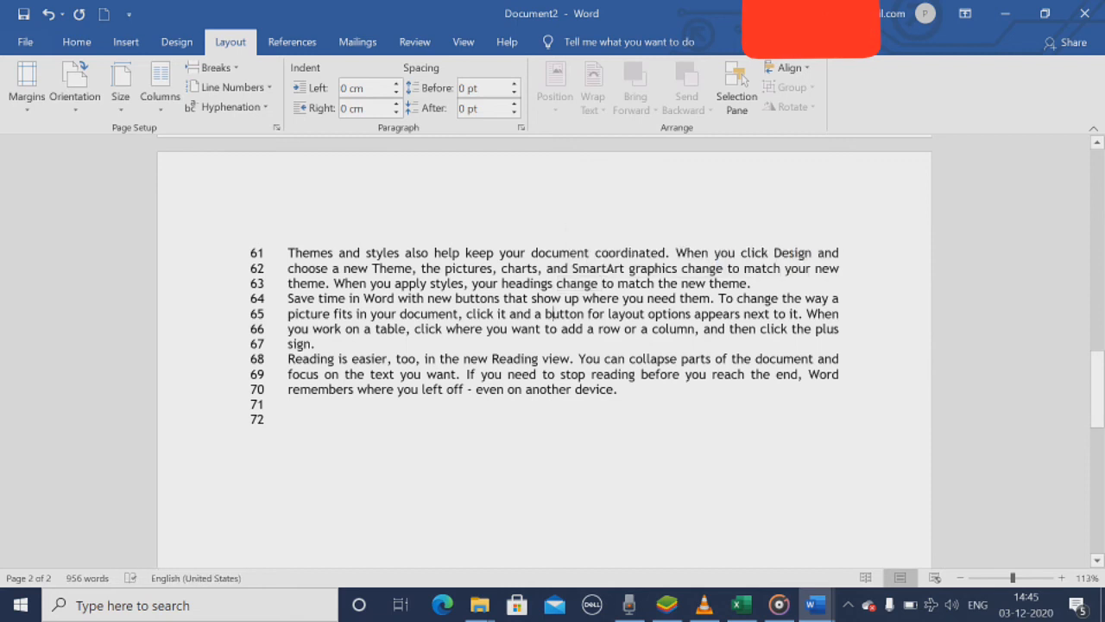
{"action": "left_click_drag", "start_coordinate": [290, 328], "coordinate": [467, 315]}
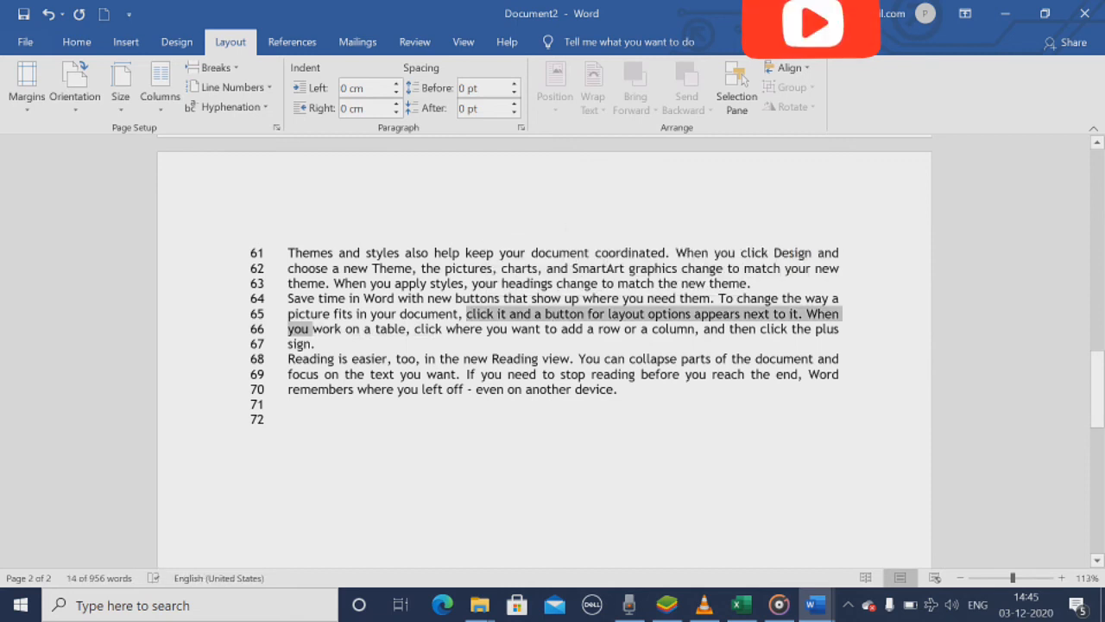
{"action": "left_click", "coordinate": [232, 87]}
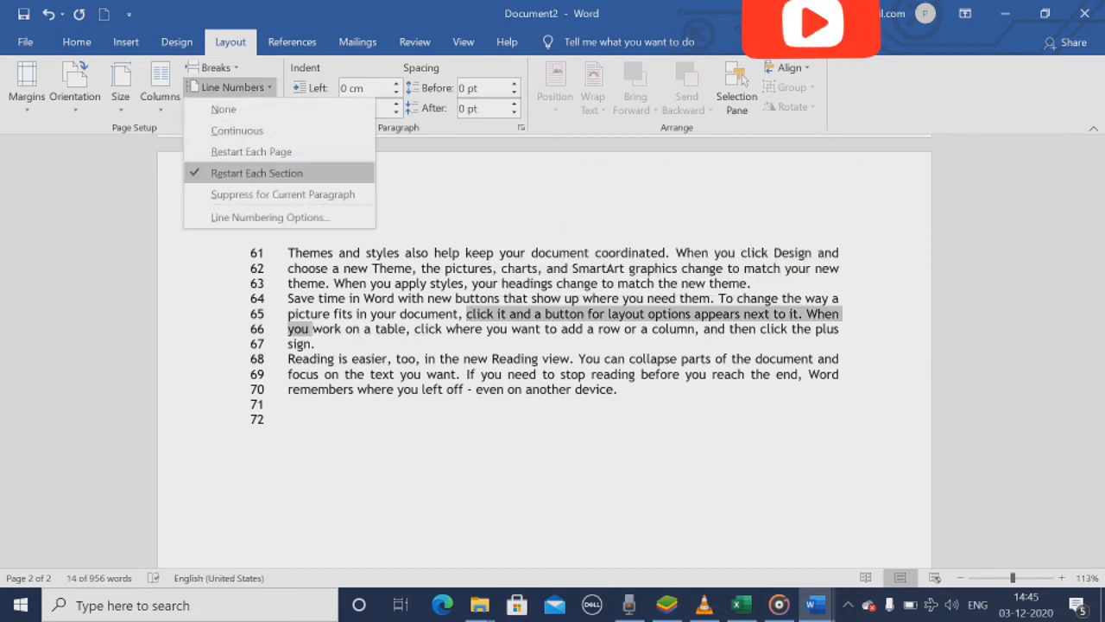
{"action": "left_click", "coordinate": [282, 194]}
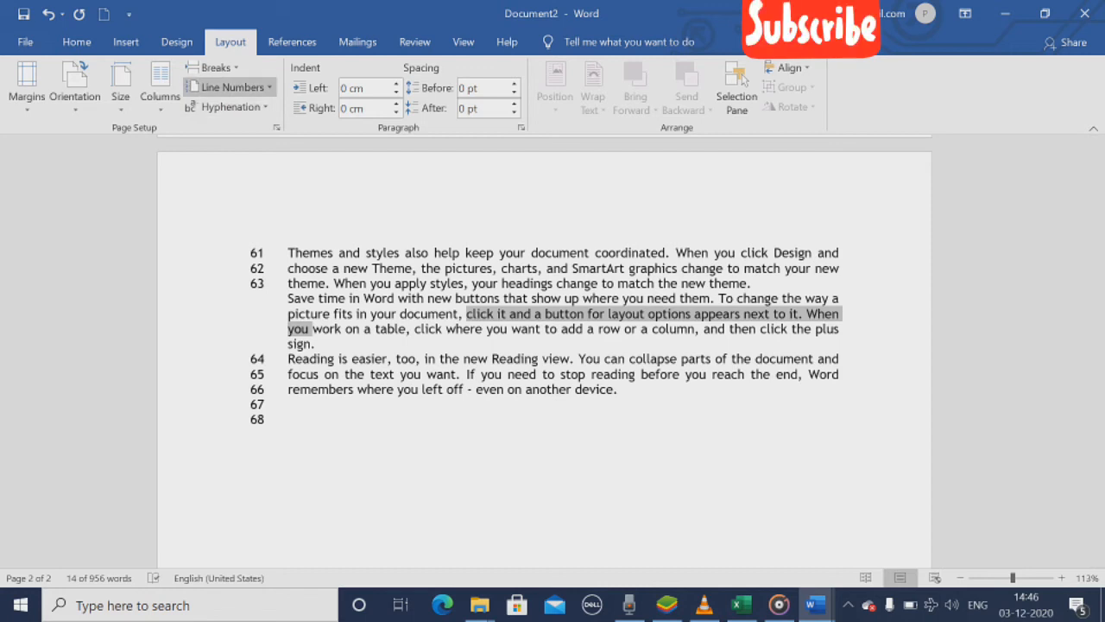
Set line numbering to None and return the cursor to the beginning of the document.
{"action": "left_click", "coordinate": [232, 86]}
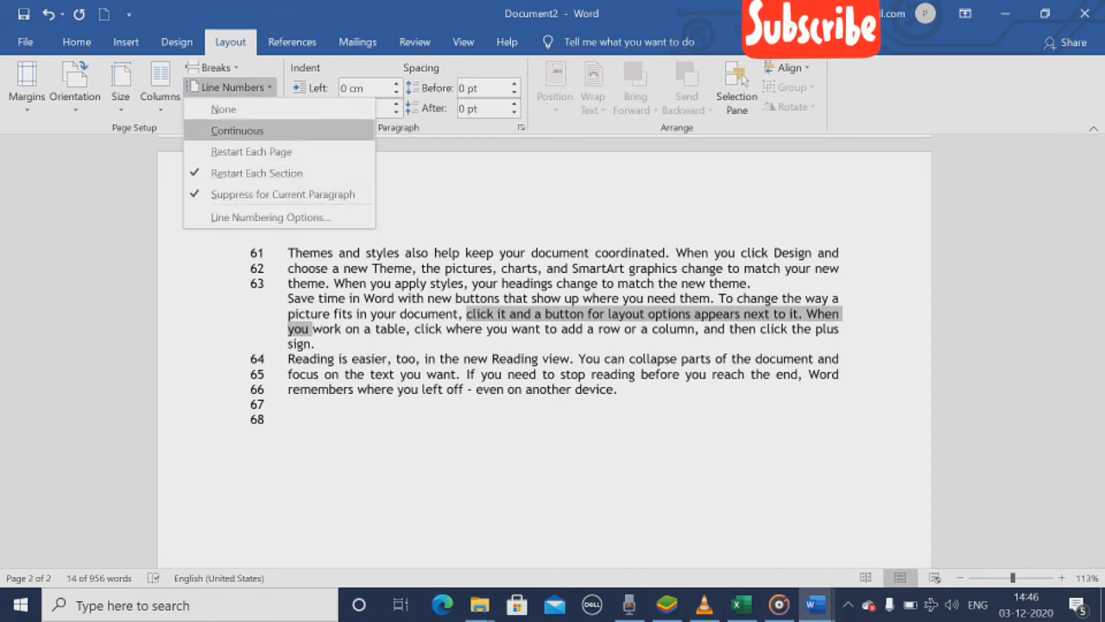
{"action": "left_click", "coordinate": [223, 108]}
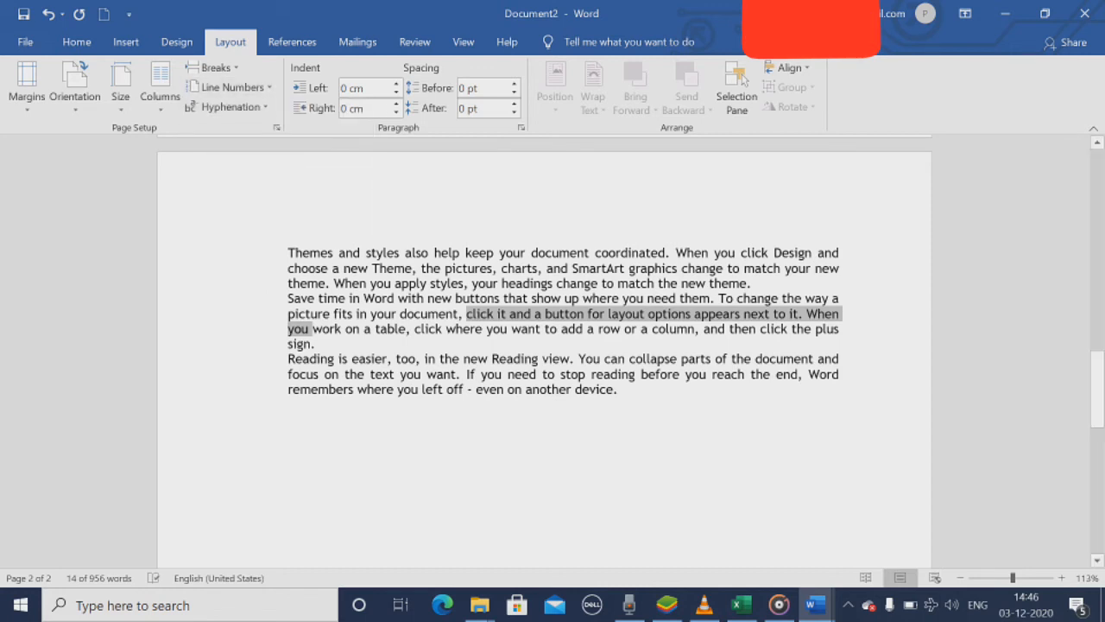
{"action": "key", "text": "Up"}
{"action": "key", "text": "Up"}
{"action": "key", "text": "Up"}
{"action": "key", "text": "Up"}
{"action": "key", "text": "Up"}
{"action": "key", "text": "Up"}
{"action": "key", "text": "Up"}
{"action": "key", "text": "Up"}
{"action": "key", "text": "Up"}
{"action": "key", "text": "Up"}
{"action": "key", "text": "Up"}
{"action": "key", "text": "Up"}
{"action": "key", "text": "Up"}
{"action": "key", "text": "Up"}
{"action": "key", "text": "Up"}
{"action": "key", "text": "Up"}
{"action": "key", "text": "Up"}
{"action": "key", "text": "Up"}
{"action": "key", "text": "Up"}
{"action": "key", "text": "Up"}
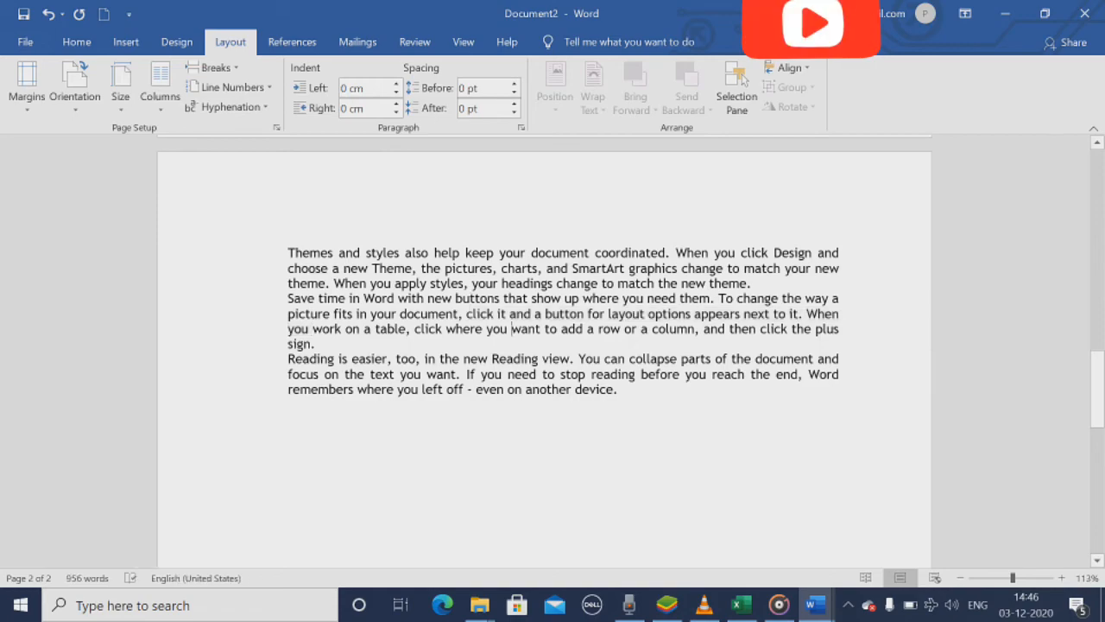
{"action": "key", "text": "ctrl+Home"}
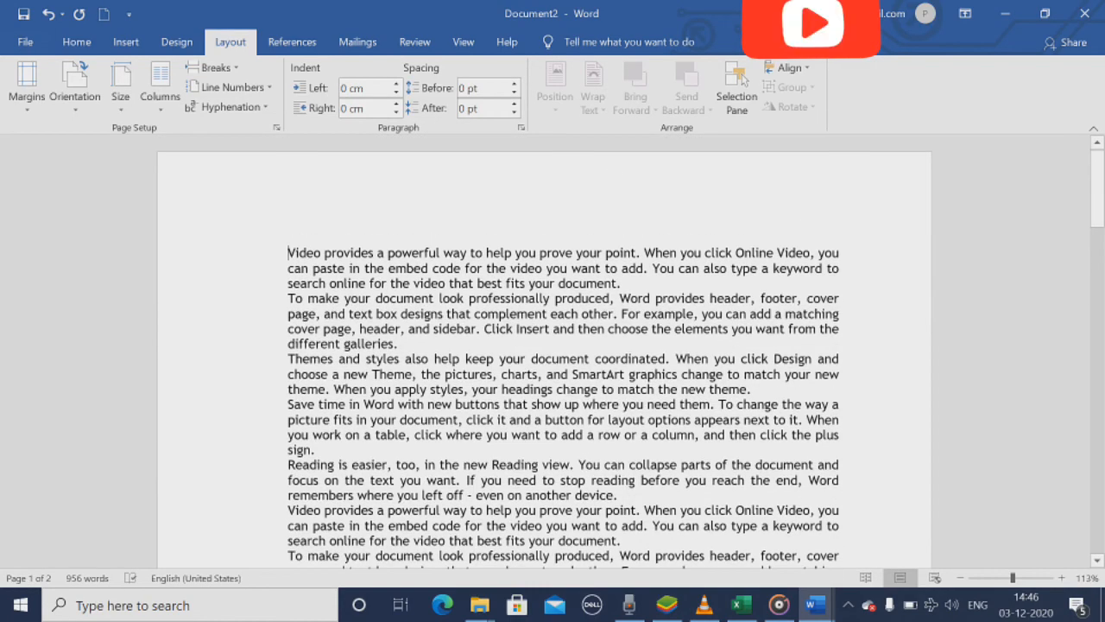
Insert a hyphen into "powerful" in the first sentence so it reads "power-ful".
{"action": "left_click", "coordinate": [226, 106]}
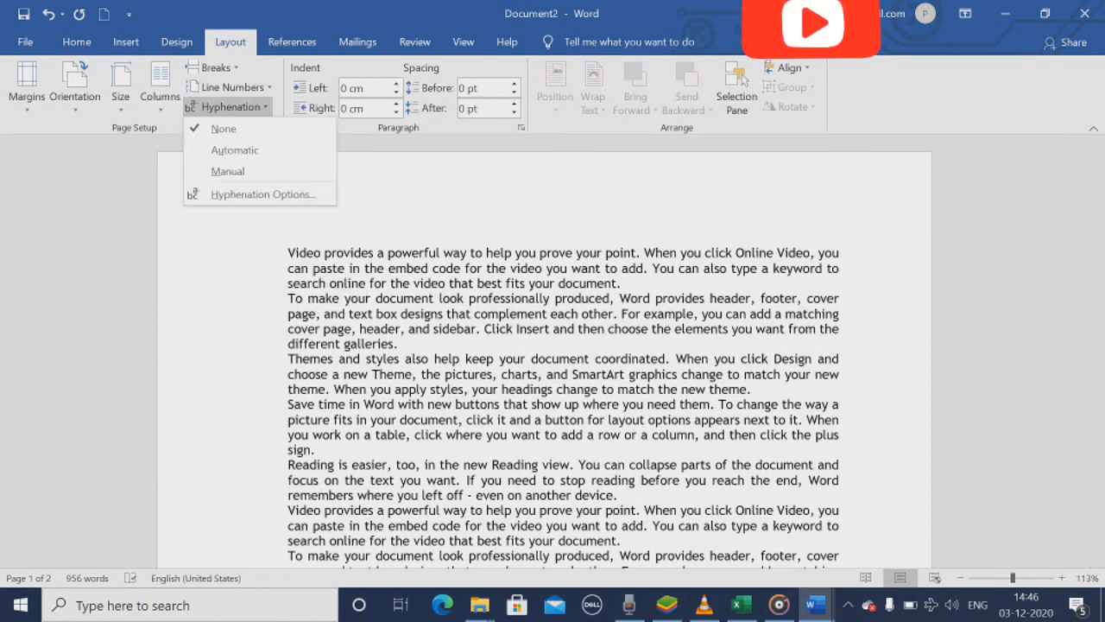
{"action": "key", "text": "Escape"}
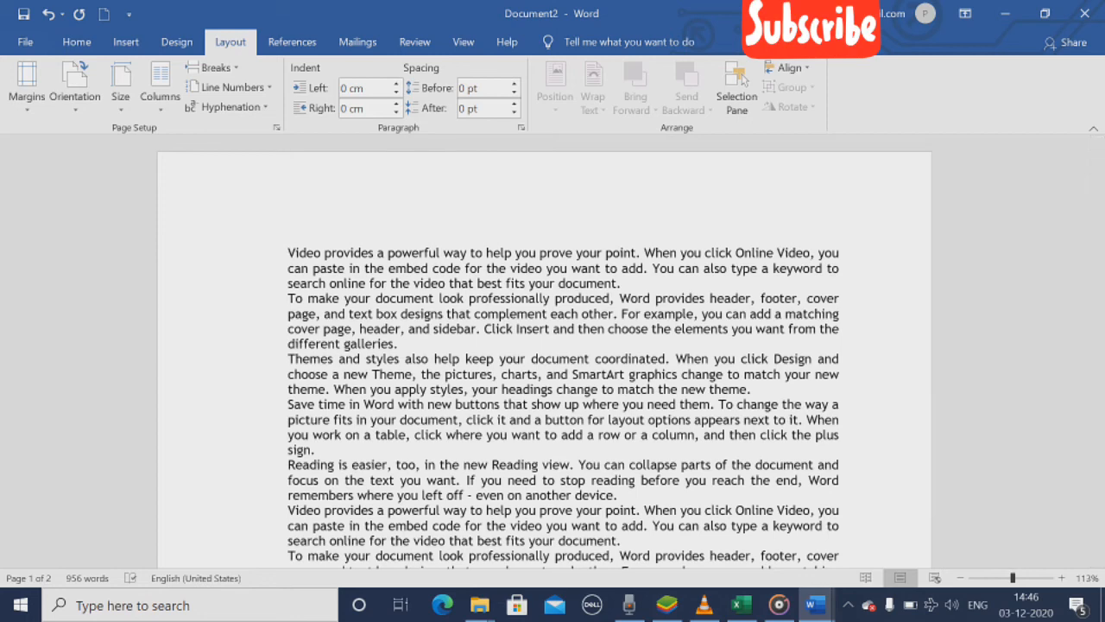
{"action": "scroll", "coordinate": [552, 346], "scroll_direction": "up", "scroll_amount": 12}
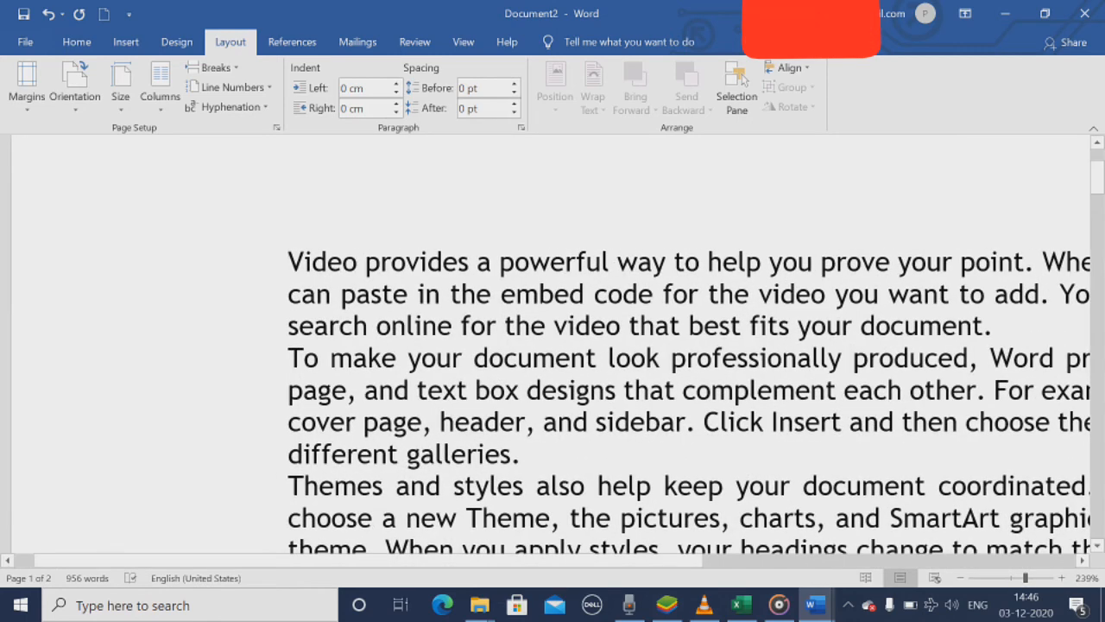
{"action": "left_click", "coordinate": [419, 261]}
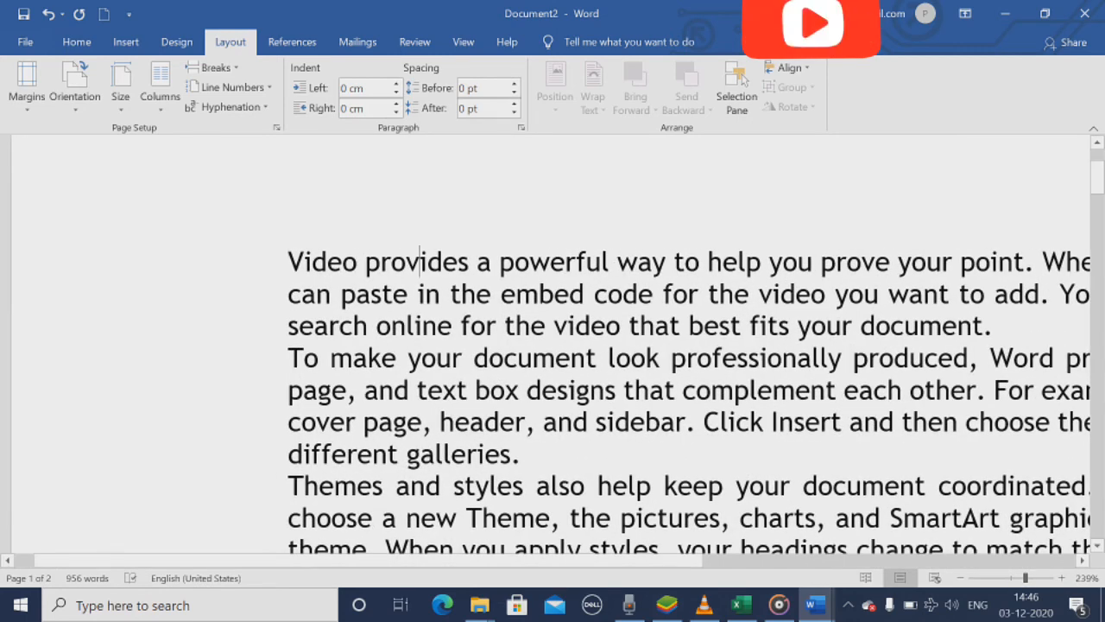
{"action": "left_click", "coordinate": [575, 261]}
{"action": "type", "text": "-"}
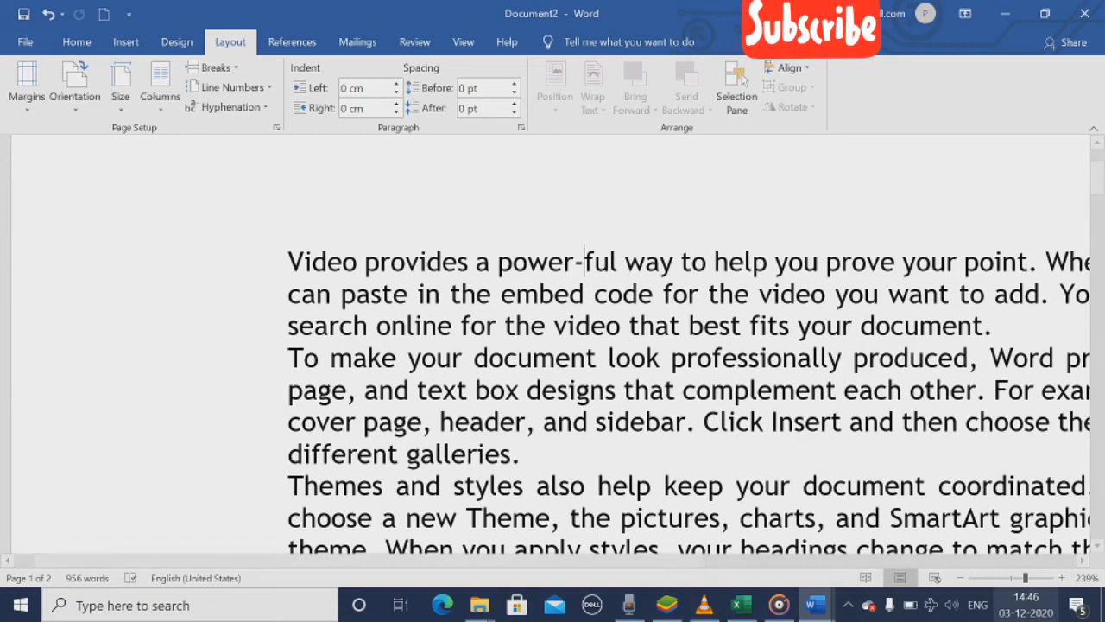
Left-align all the text in the document and highlight the word "you" at the start of the second line.
{"action": "scroll", "coordinate": [552, 345], "scroll_direction": "down", "scroll_amount": 12, "text": "ctrl"}
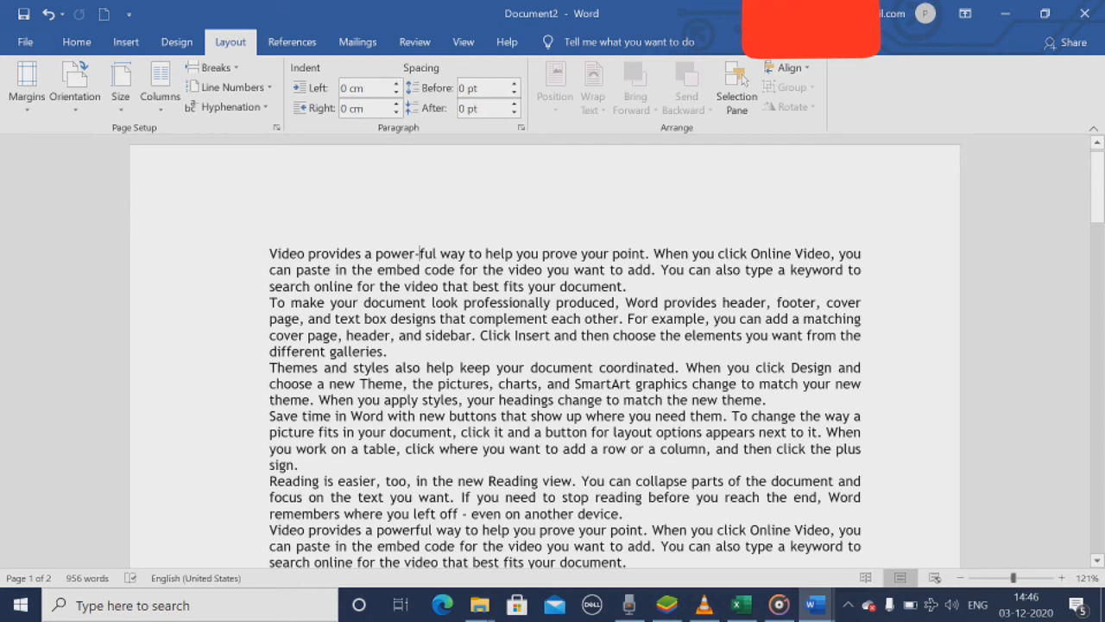
{"action": "key", "text": "ctrl+a"}
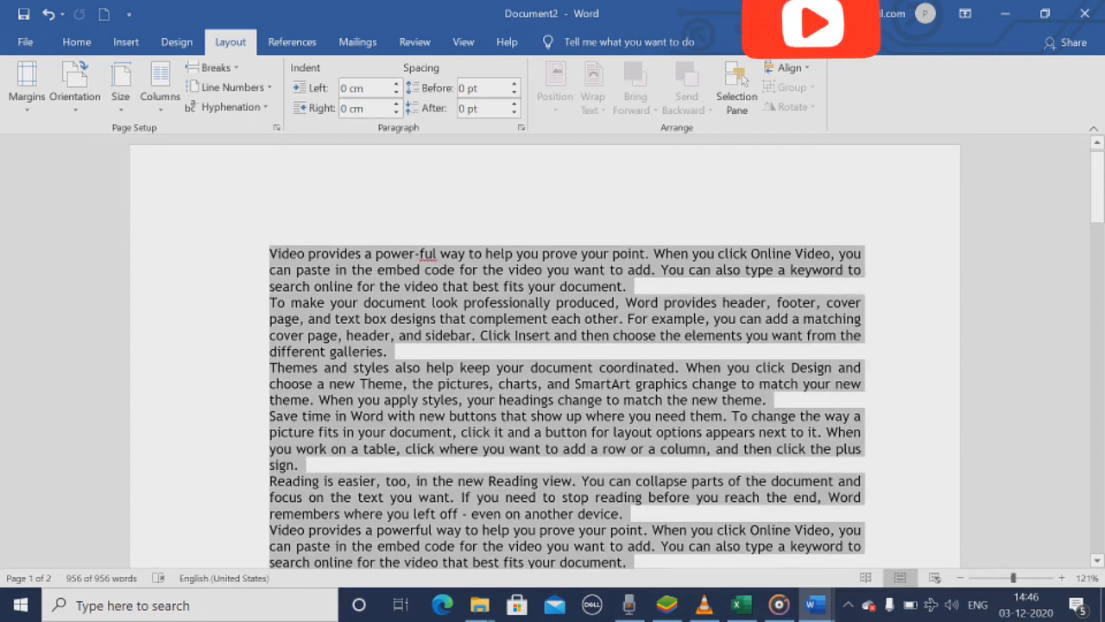
{"action": "key", "text": "ctrl+l"}
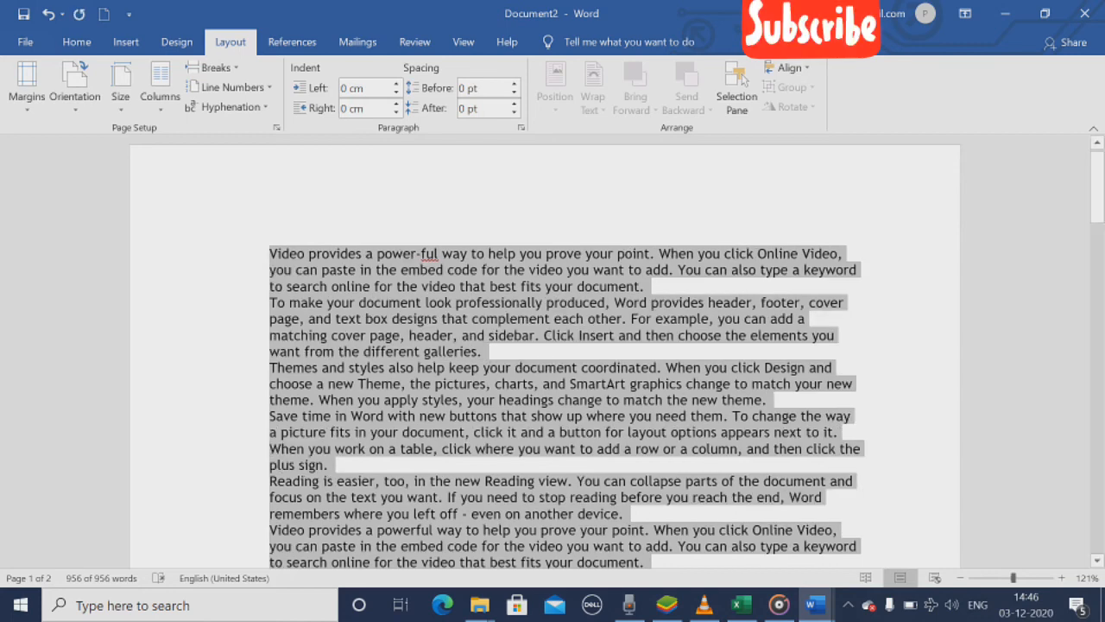
{"action": "left_click", "coordinate": [610, 335]}
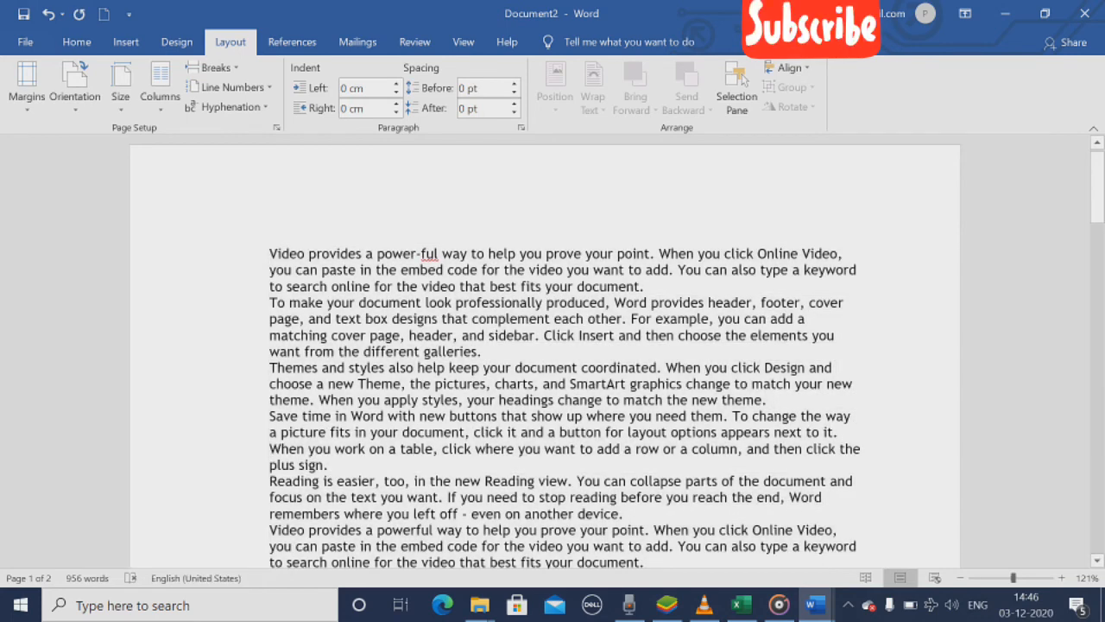
{"action": "left_click_drag", "start_coordinate": [269, 269], "coordinate": [296, 269]}
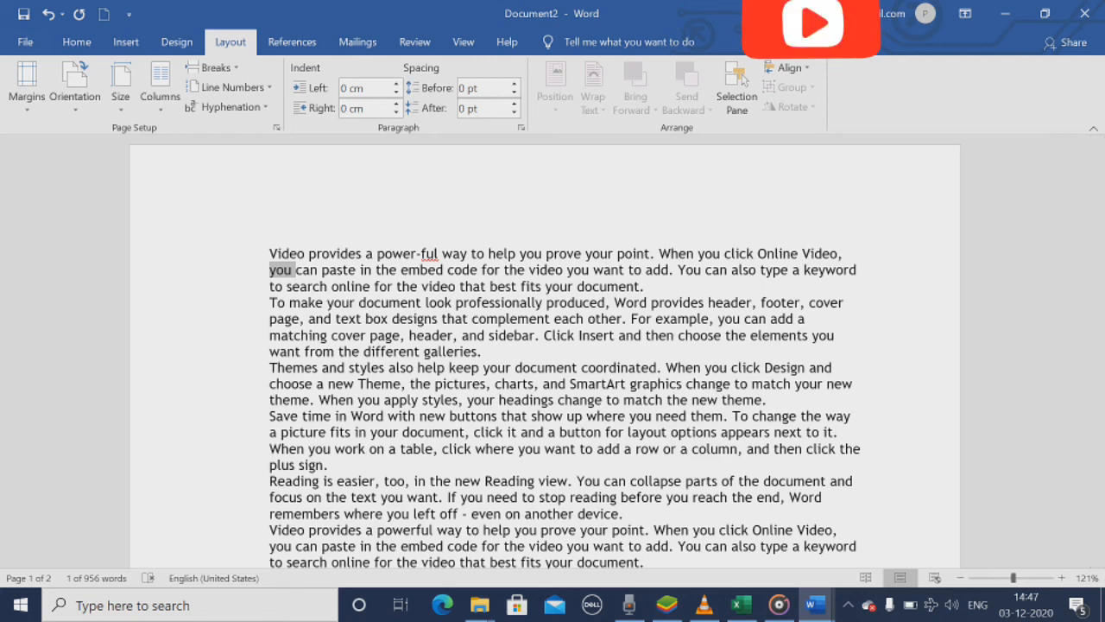
Turn on automatic hyphenation with the whole document selected.
{"action": "key", "text": "ctrl+a"}
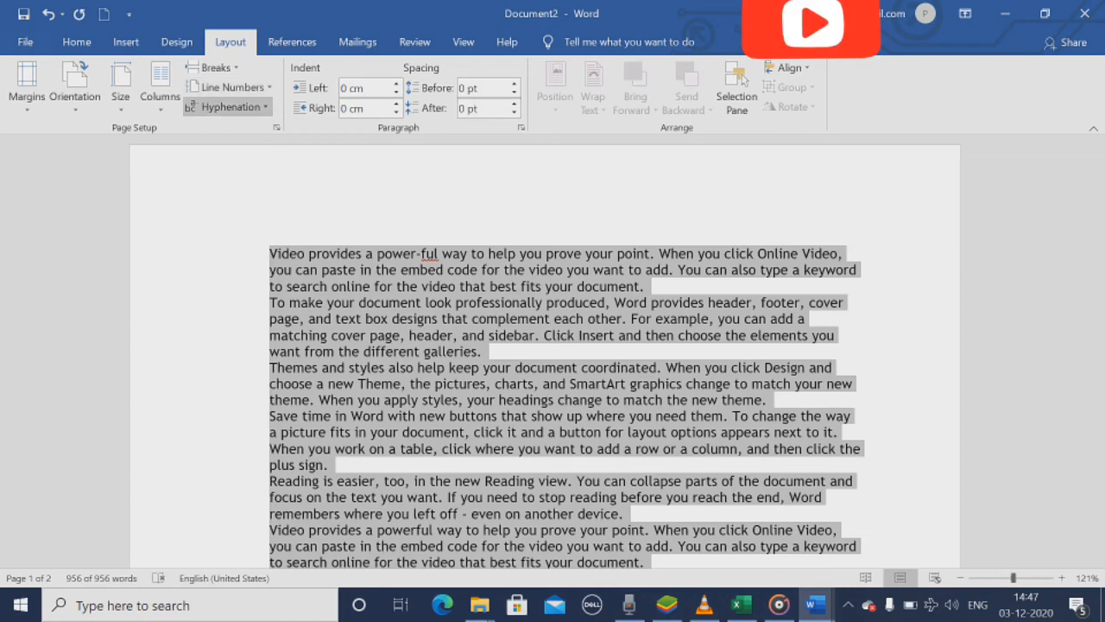
{"action": "left_click", "coordinate": [226, 106]}
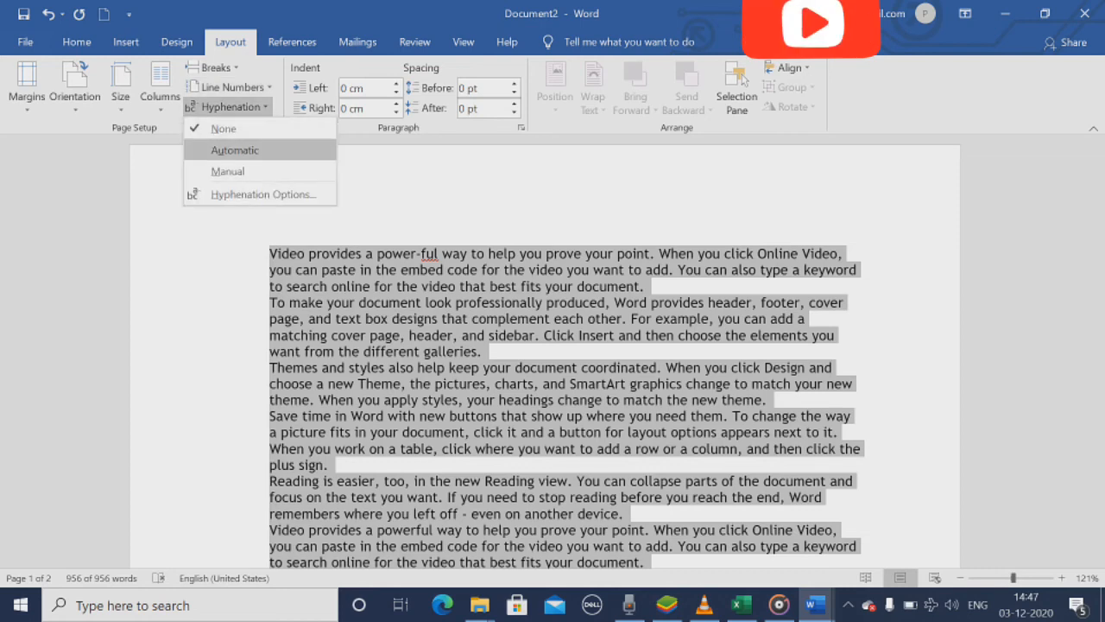
{"action": "left_click", "coordinate": [234, 149]}
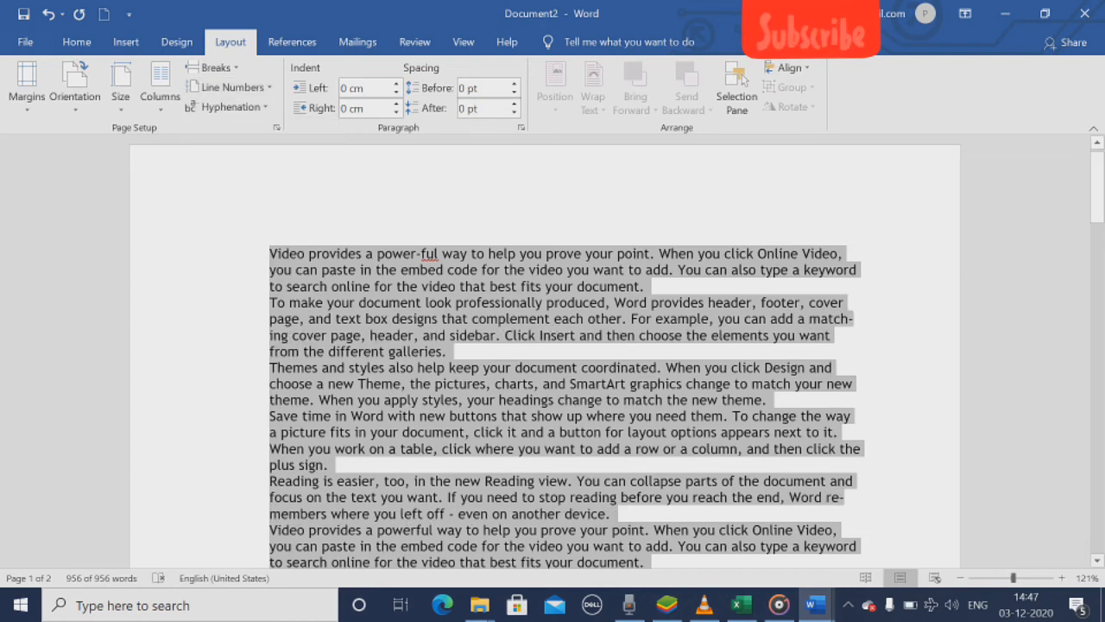
{"action": "left_click", "coordinate": [447, 351]}
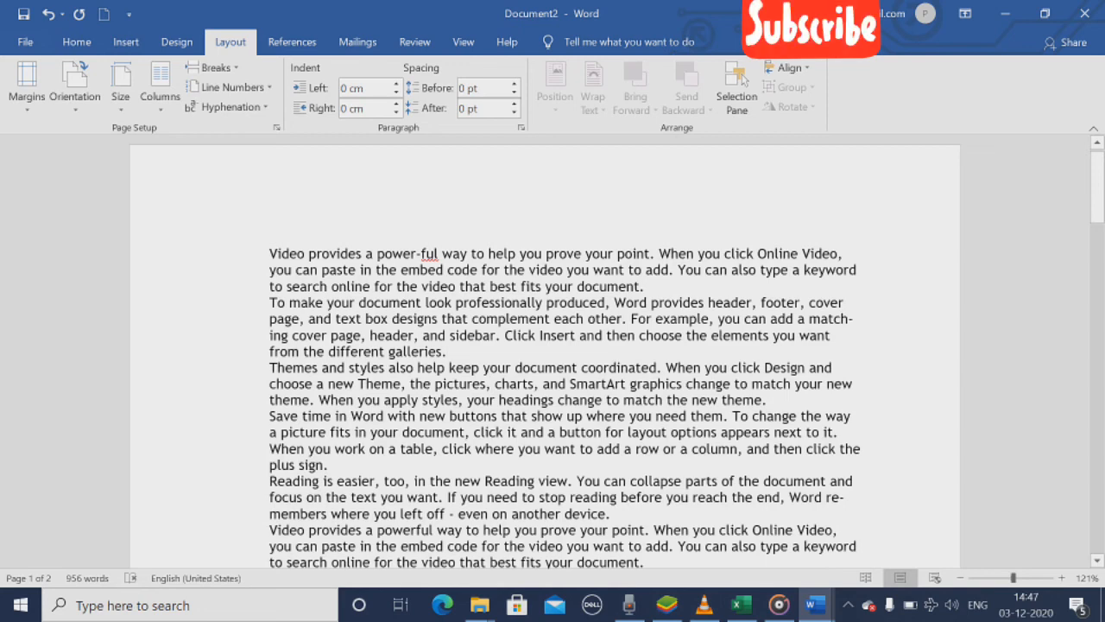
Highlight the hyphenated word "matching" in the second paragraph and undo the accidental move of its text.
{"action": "left_click_drag", "start_coordinate": [809, 320], "coordinate": [853, 320]}
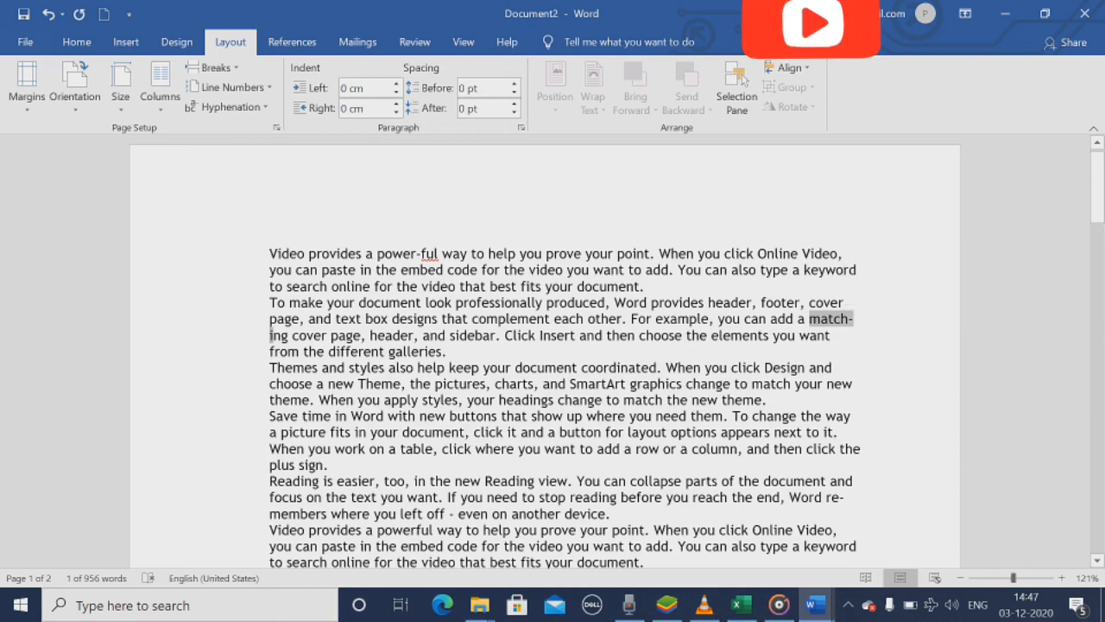
{"action": "mouse_move", "coordinate": [273, 335]}
{"action": "left_mouse_down"}
{"action": "mouse_move", "coordinate": [334, 334]}
{"action": "mouse_move", "coordinate": [293, 335]}
{"action": "left_mouse_up"}
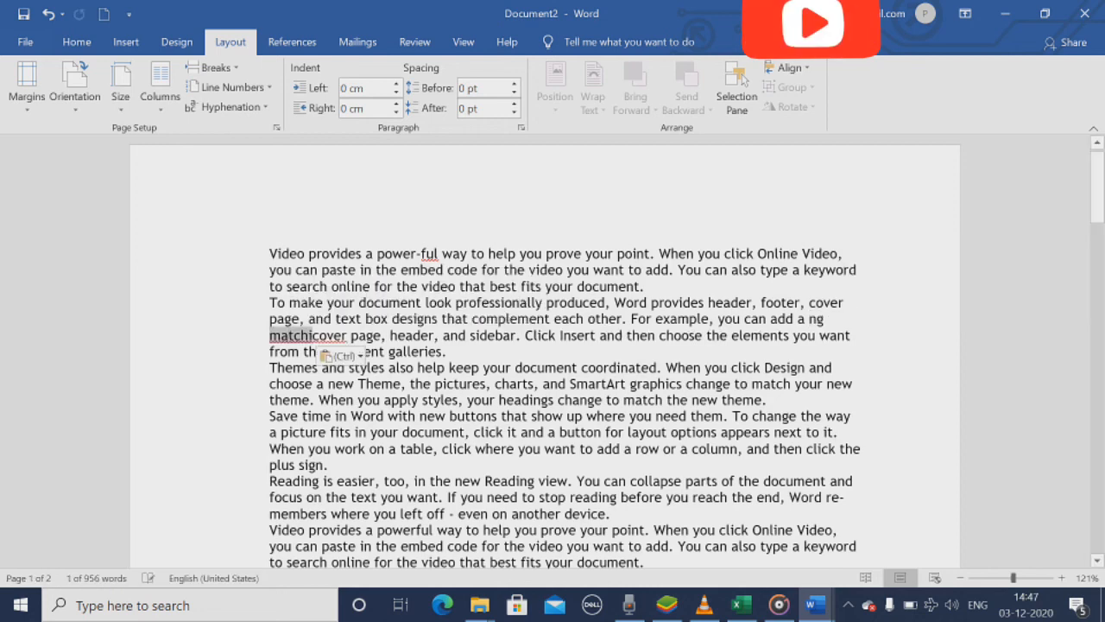
{"action": "key", "text": "ctrl+z"}
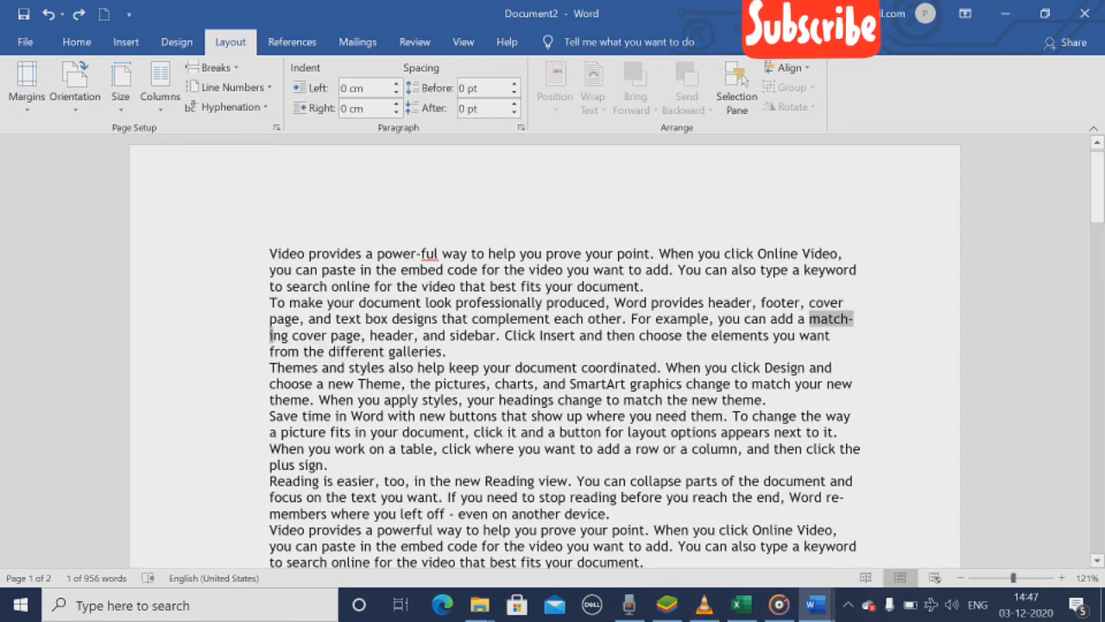
Run manual hyphenation on the text with part of the word "matching" selected.
{"action": "left_click", "coordinate": [227, 107]}
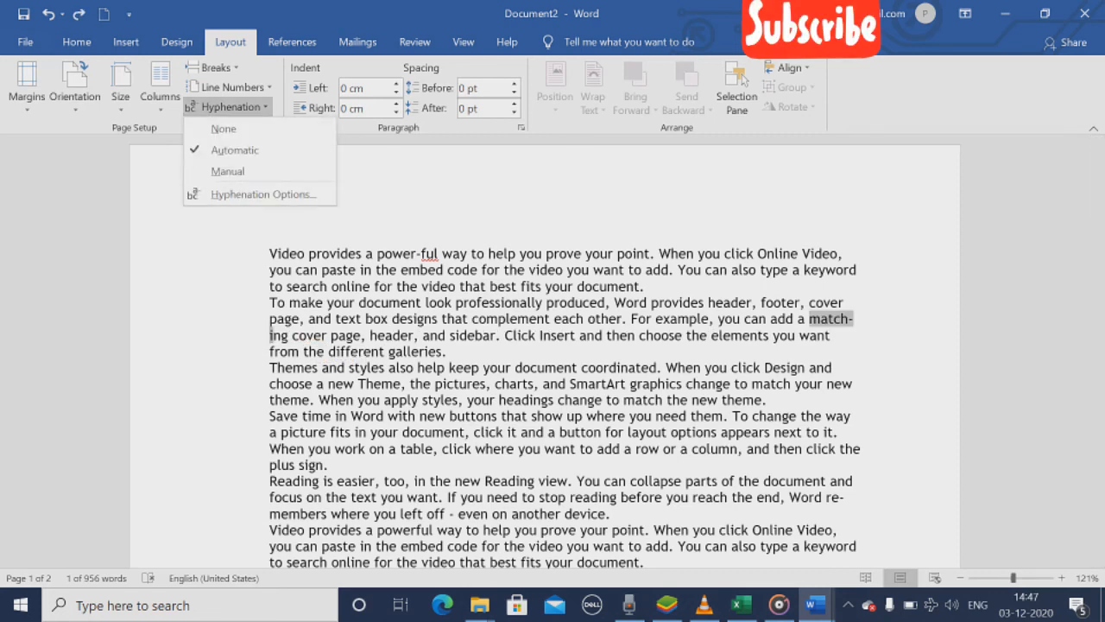
{"action": "left_click", "coordinate": [228, 171]}
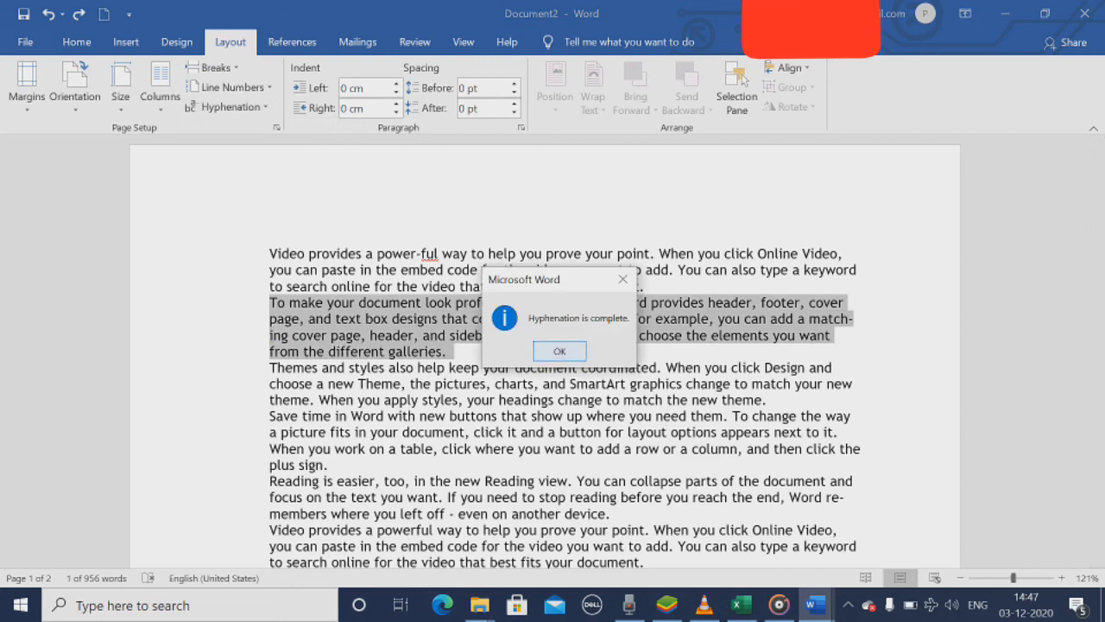
{"action": "key", "text": "Return"}
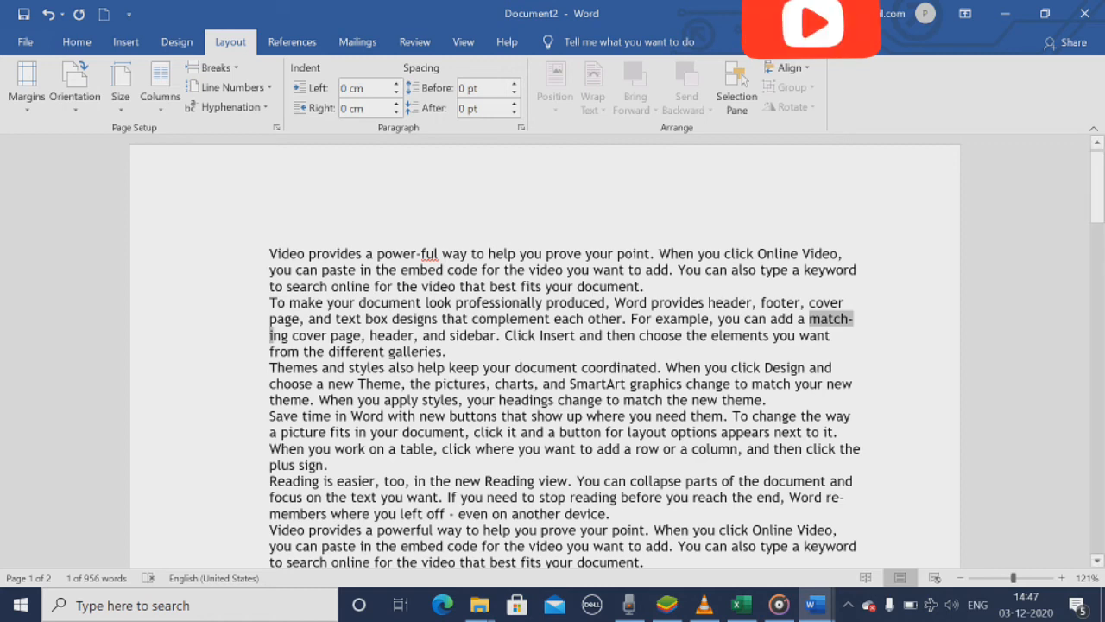
Set both the left and right indents of the first paragraph to 1.4 cm.
{"action": "left_click", "coordinate": [278, 254]}
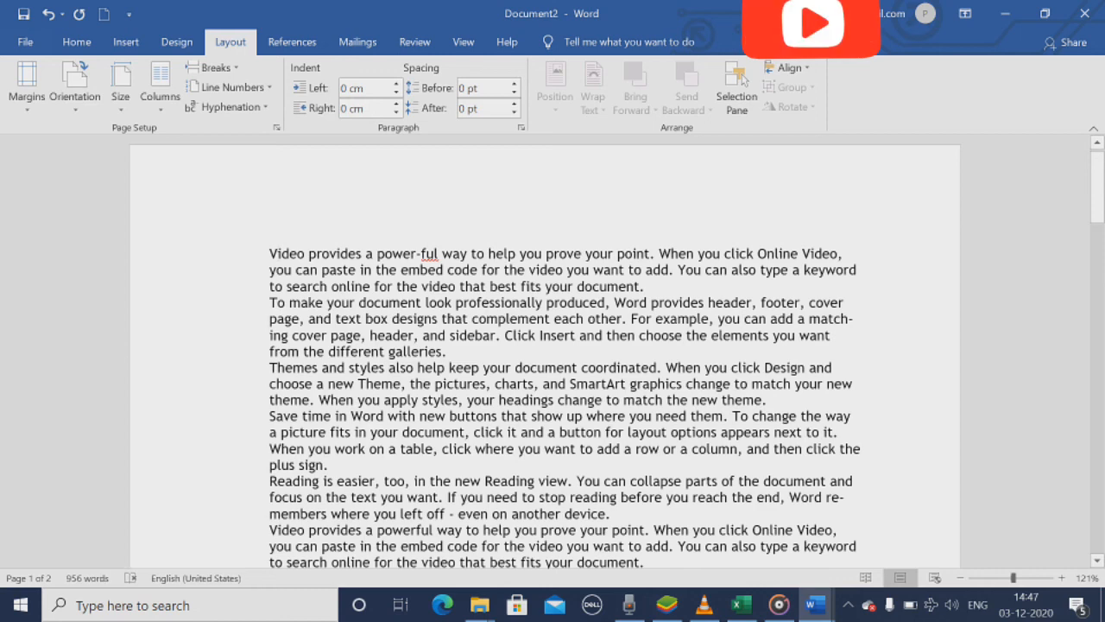
{"action": "left_click_drag", "start_coordinate": [396, 85], "coordinate": [395, 111]}
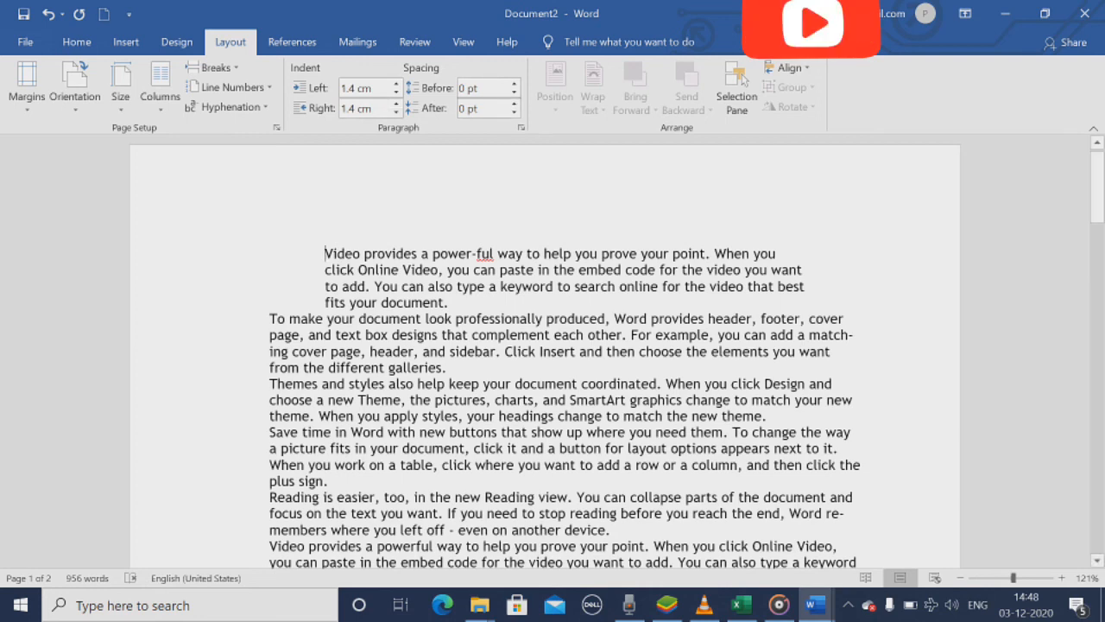
Set the spacing before the "To make your document look professionally produced" paragraph to 54 pt.
{"action": "left_click", "coordinate": [423, 333]}
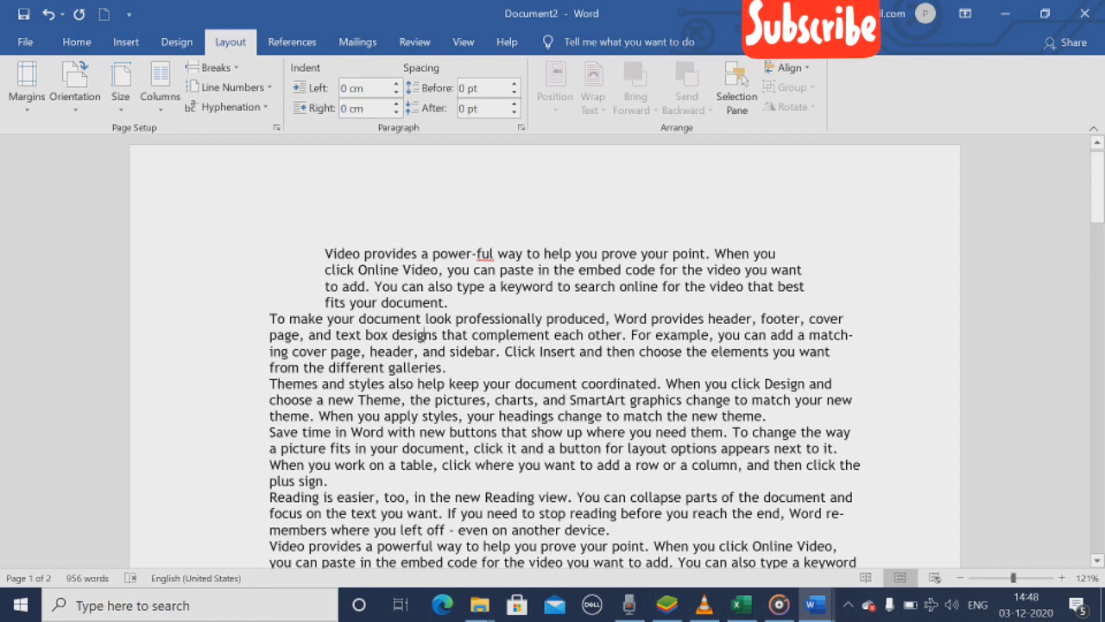
{"action": "triple_click", "coordinate": [423, 333]}
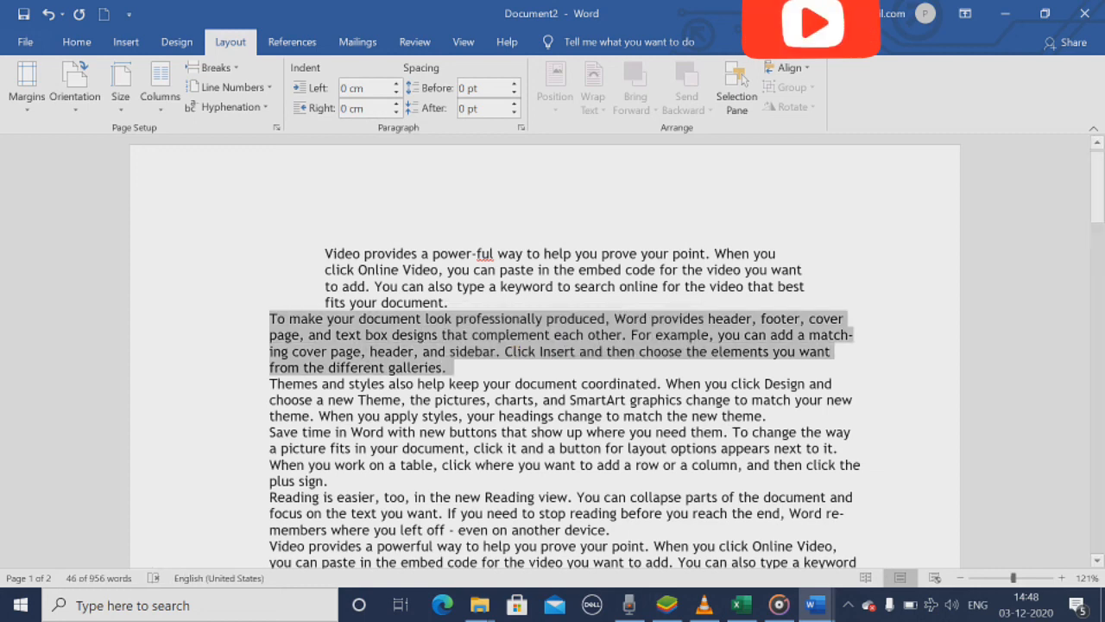
{"action": "left_click", "coordinate": [514, 83]}
{"action": "left_click", "coordinate": [514, 84]}
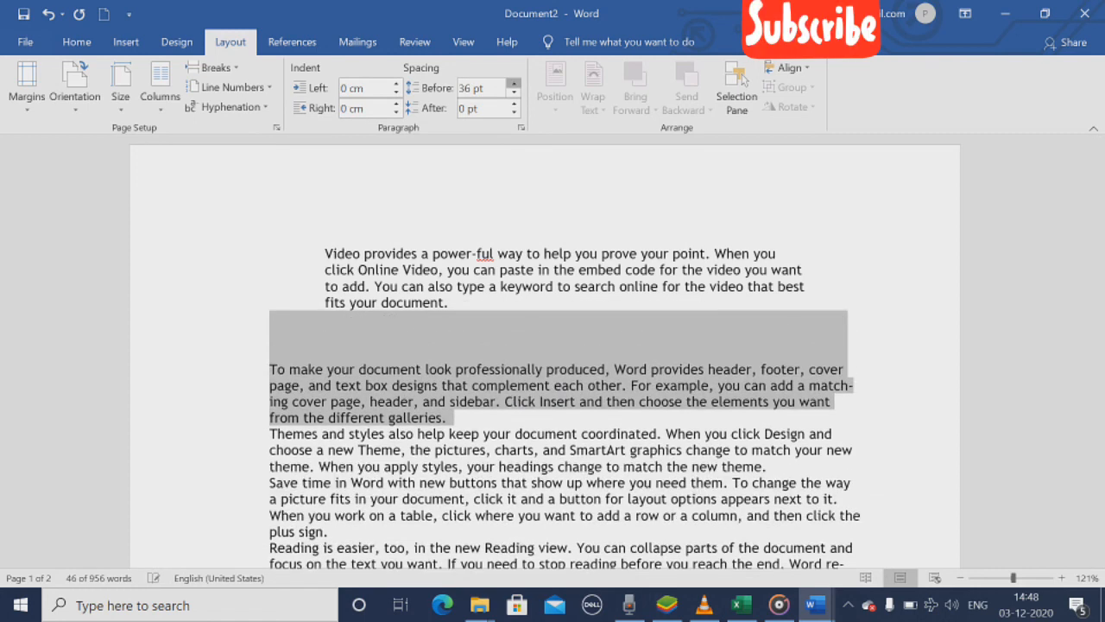
{"action": "left_click", "coordinate": [514, 84]}
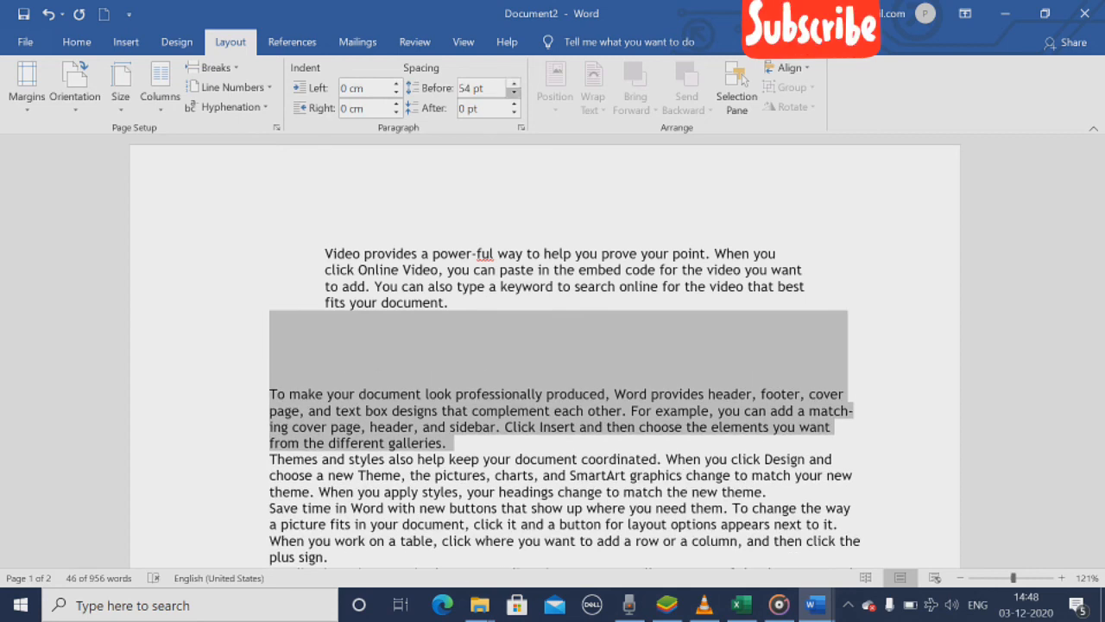
Increase the spacing after the selected second paragraph to 42 pt.
{"action": "left_click", "coordinate": [514, 103]}
{"action": "left_click", "coordinate": [514, 103]}
{"action": "left_click", "coordinate": [513, 103]}
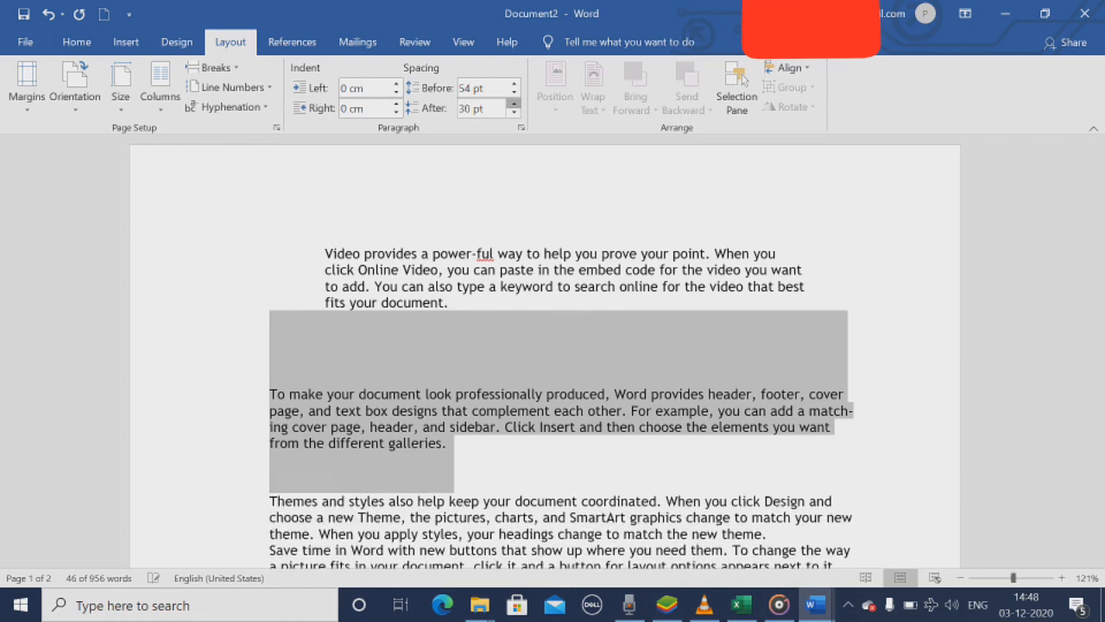
{"action": "left_click", "coordinate": [514, 103]}
{"action": "left_click", "coordinate": [514, 103]}
{"action": "left_click", "coordinate": [514, 103]}
{"action": "left_click", "coordinate": [513, 103]}
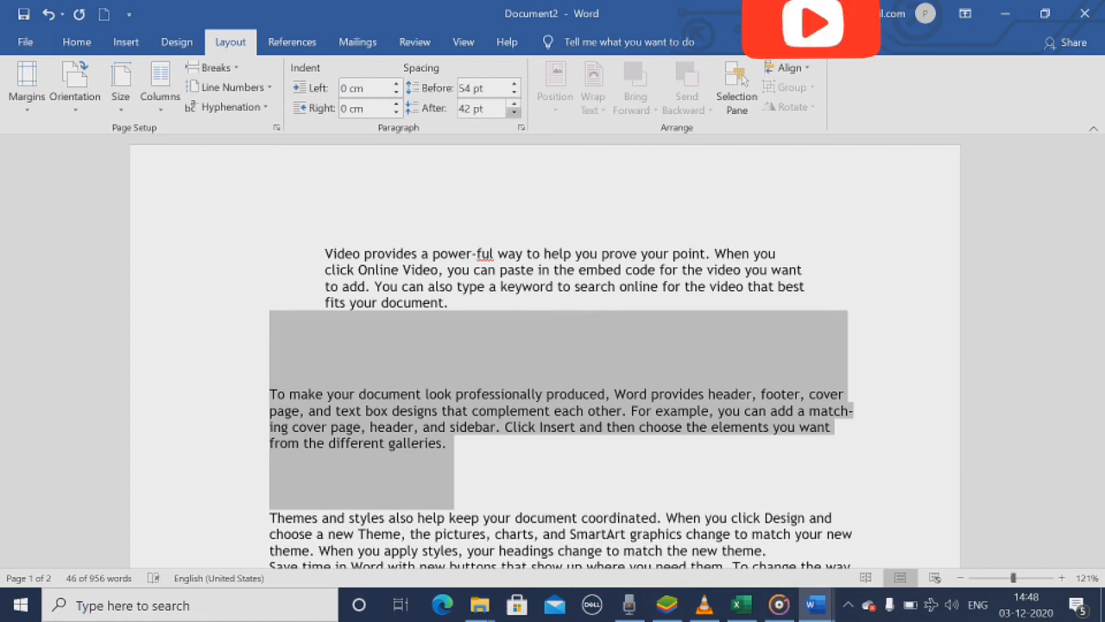
Reduce the spacing after the second paragraph to 6 pt.
{"action": "left_click", "coordinate": [514, 111]}
{"action": "left_click", "coordinate": [514, 111]}
{"action": "left_click", "coordinate": [514, 111]}
{"action": "left_click", "coordinate": [514, 111]}
{"action": "left_click", "coordinate": [513, 112]}
{"action": "left_click", "coordinate": [513, 112]}
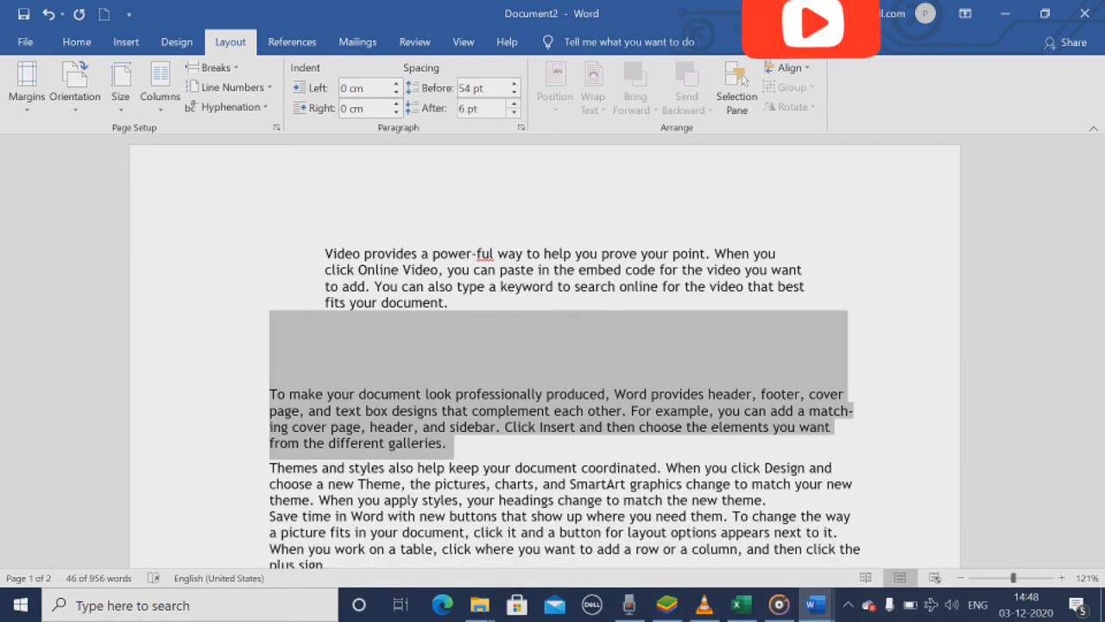
Set the spacing before the second paragraph to 0 pt and place the cursor at the end of the first paragraph.
{"action": "left_click", "coordinate": [514, 92]}
{"action": "left_click", "coordinate": [514, 92]}
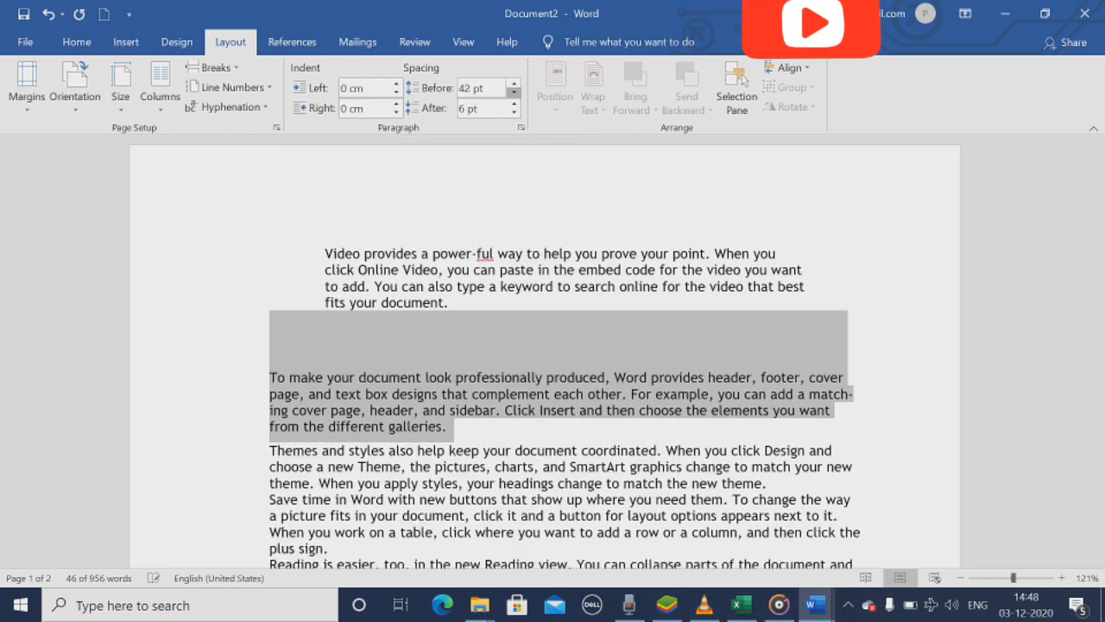
{"action": "left_click", "coordinate": [514, 92]}
{"action": "left_click", "coordinate": [513, 91]}
{"action": "left_click", "coordinate": [513, 91]}
{"action": "left_click", "coordinate": [514, 91]}
{"action": "left_click", "coordinate": [514, 92]}
{"action": "left_click", "coordinate": [514, 91]}
{"action": "left_click", "coordinate": [513, 92]}
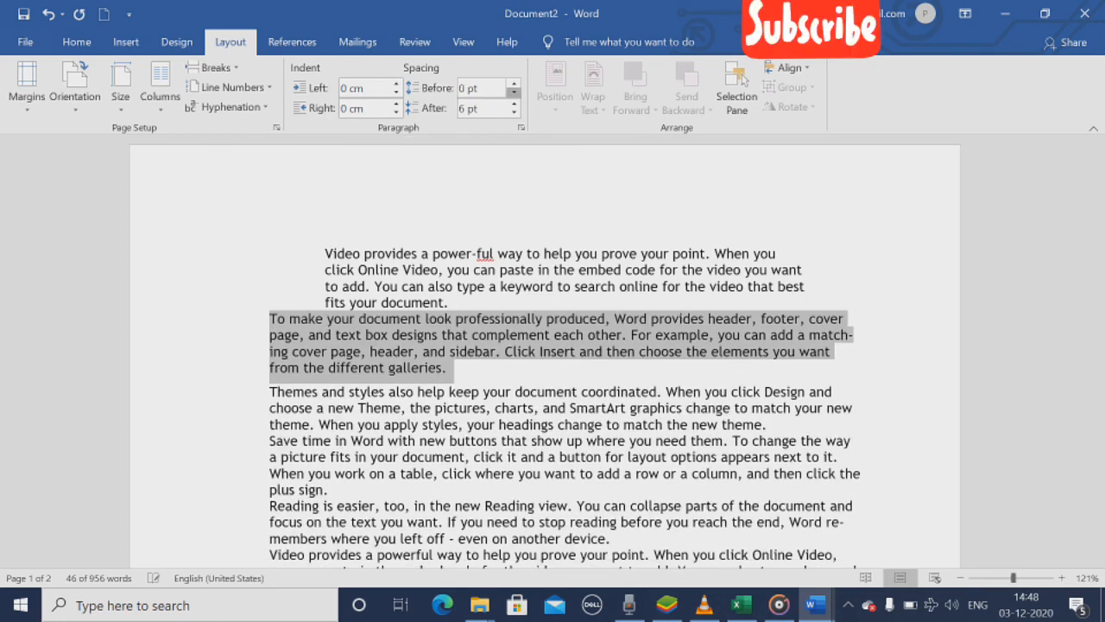
{"action": "left_click", "coordinate": [448, 303]}
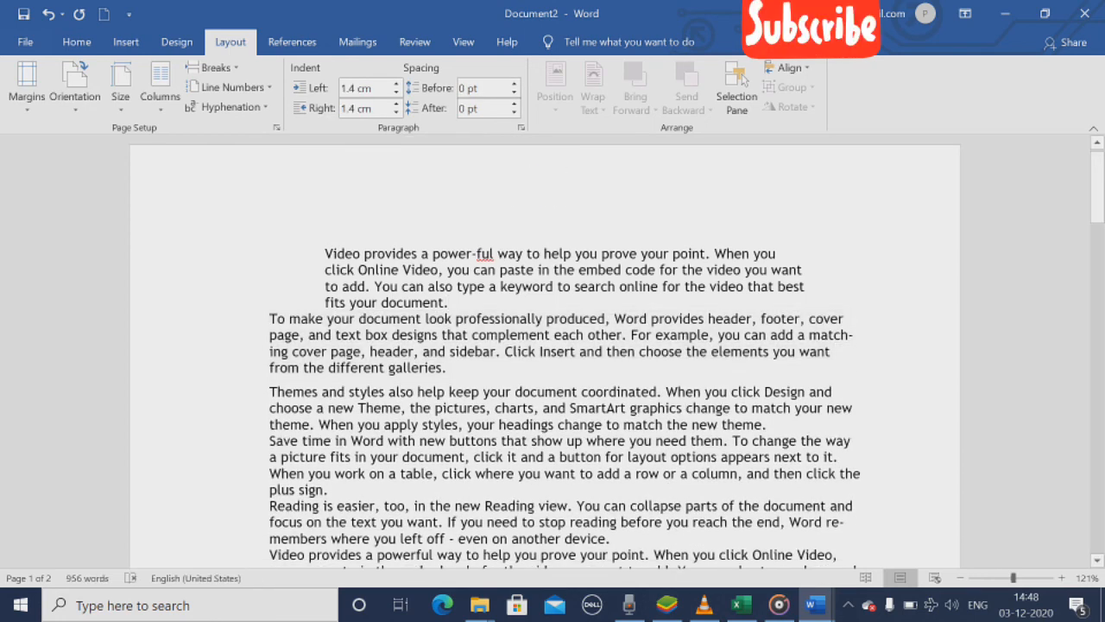